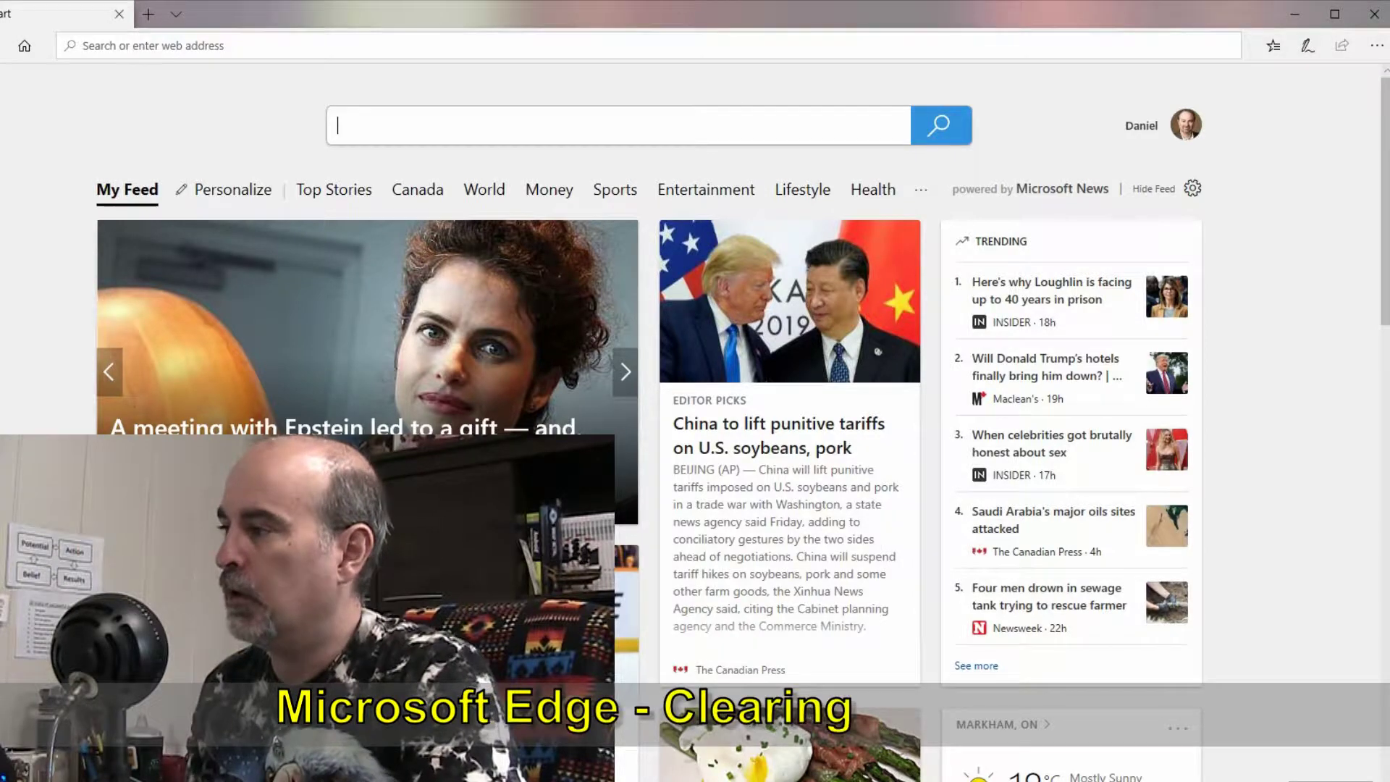
Show Edge's Privacy & security clear-browsing-data choices, with all nine data types ticked
{"action": "left_click", "coordinate": [1377, 46]}
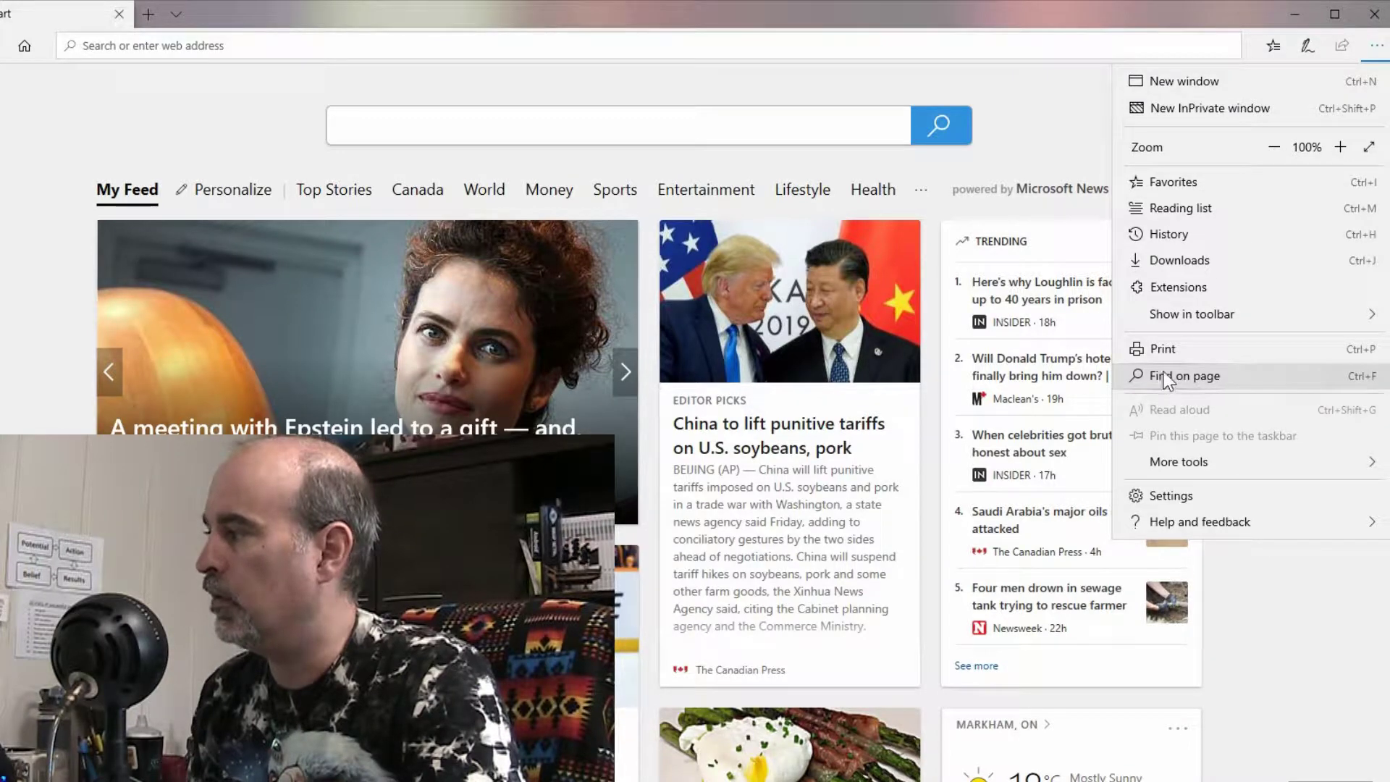
{"action": "left_click", "coordinate": [1169, 500]}
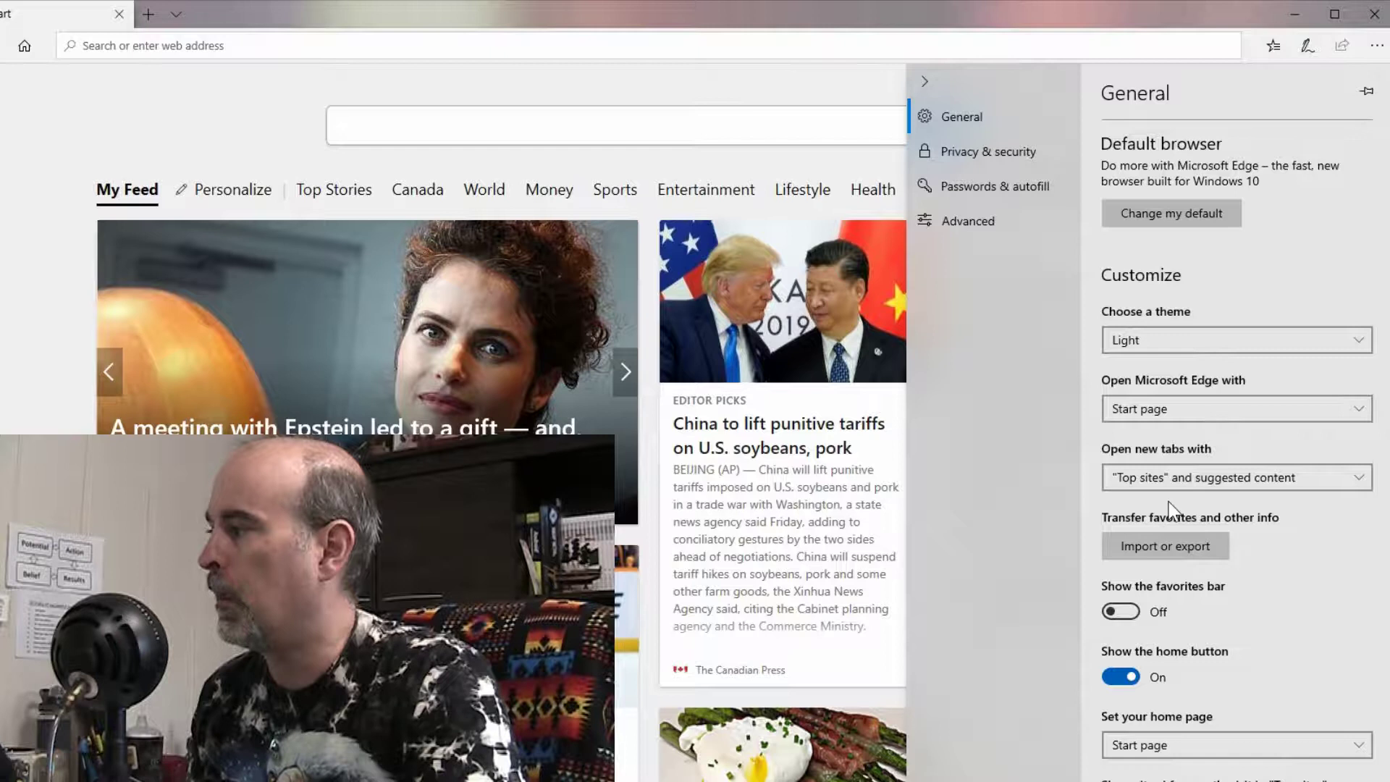
{"action": "left_click", "coordinate": [989, 159]}
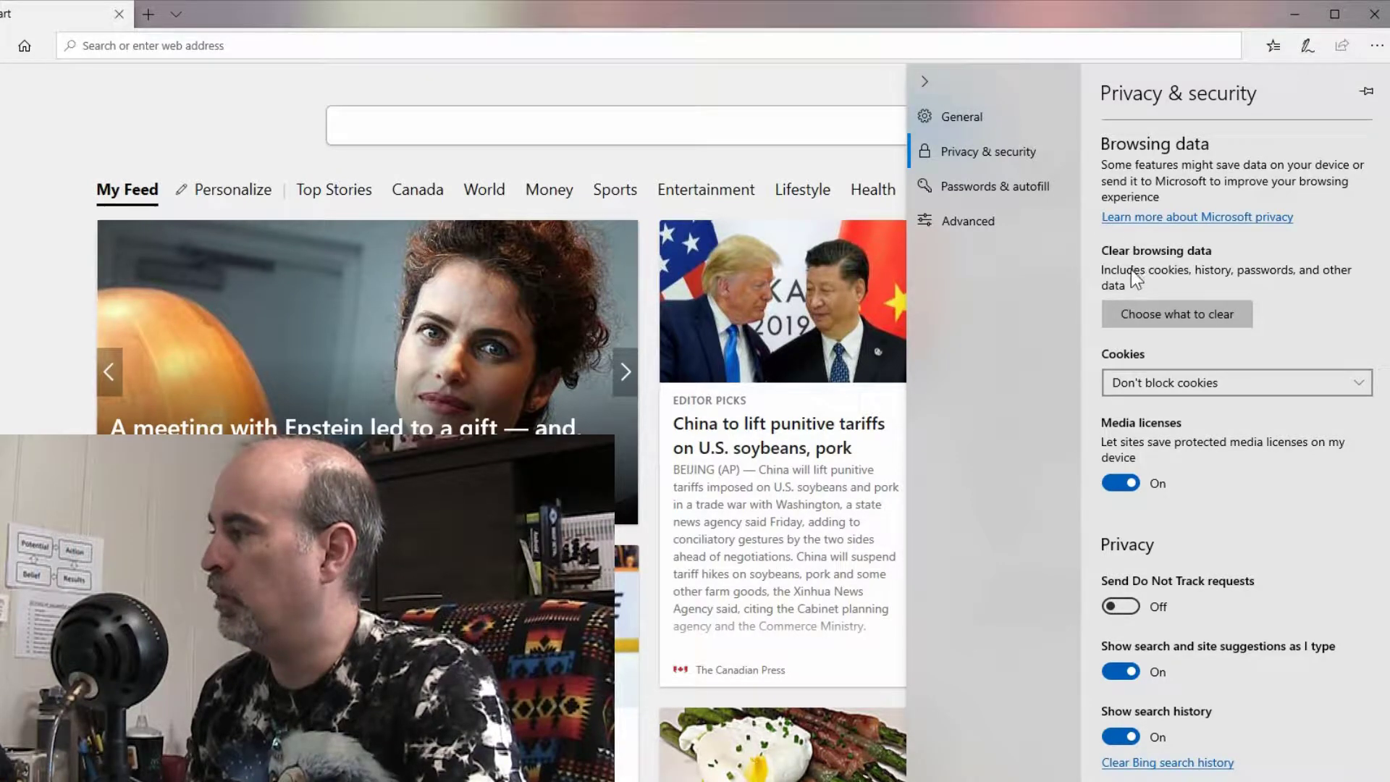
{"action": "left_click", "coordinate": [1120, 319]}
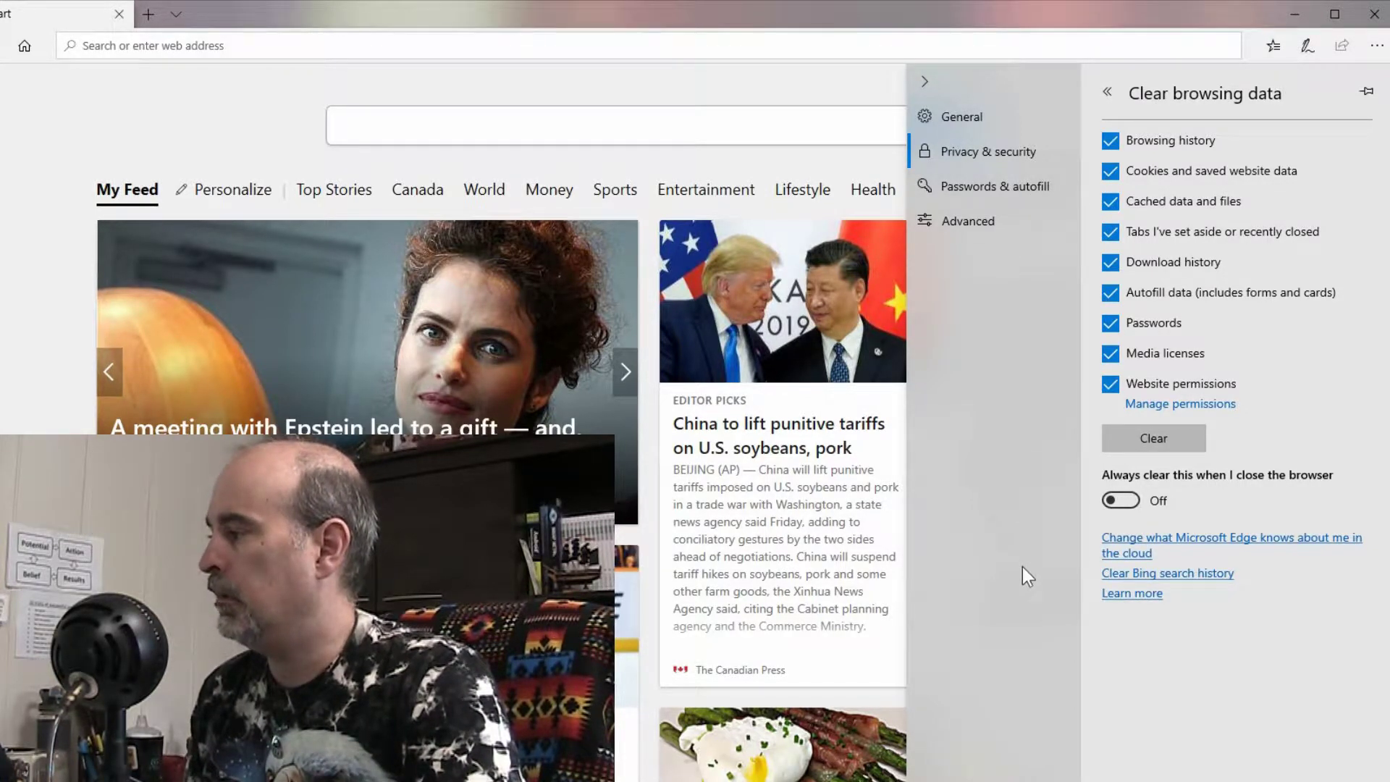
Close the Edge settings flyout, then return to its Privacy & security settings
{"action": "left_click", "coordinate": [974, 6]}
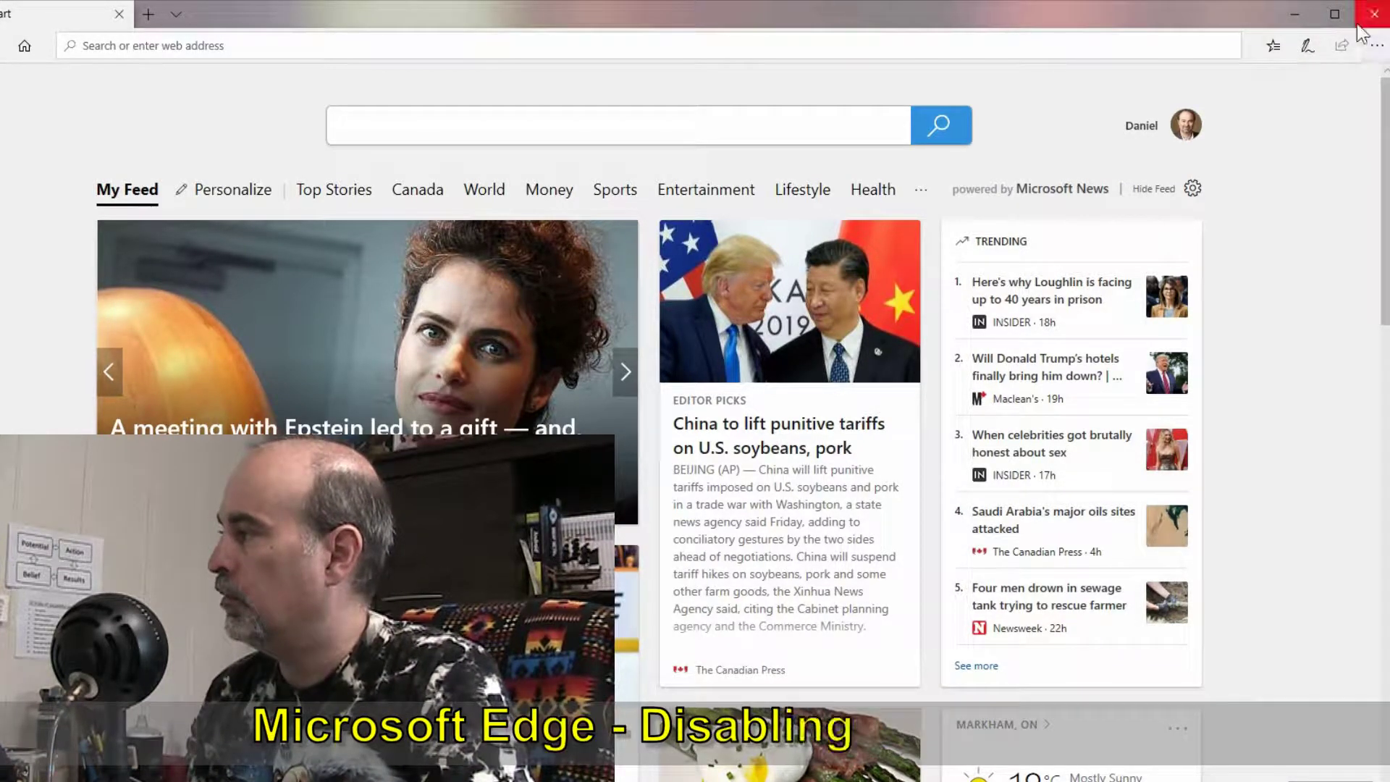
{"action": "left_click", "coordinate": [1373, 48]}
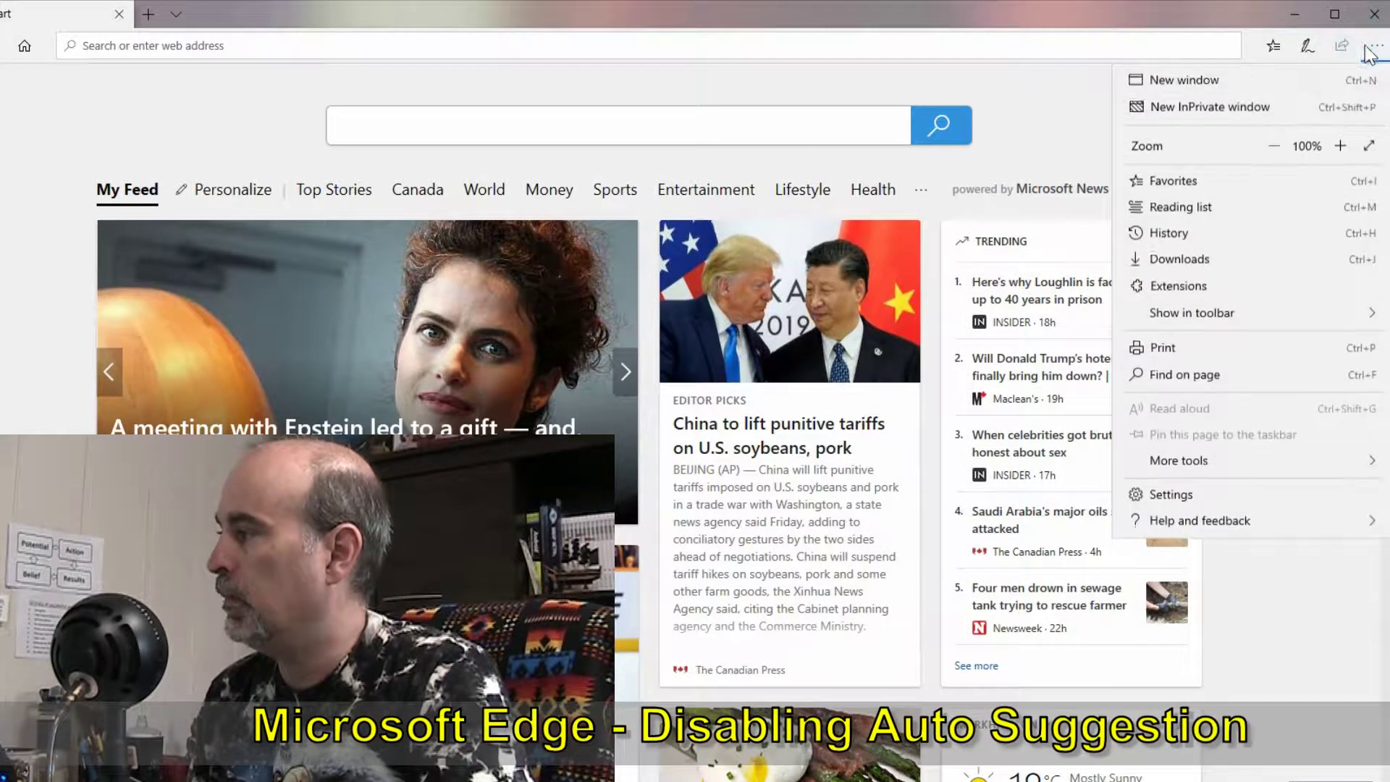
{"action": "left_click", "coordinate": [1167, 495]}
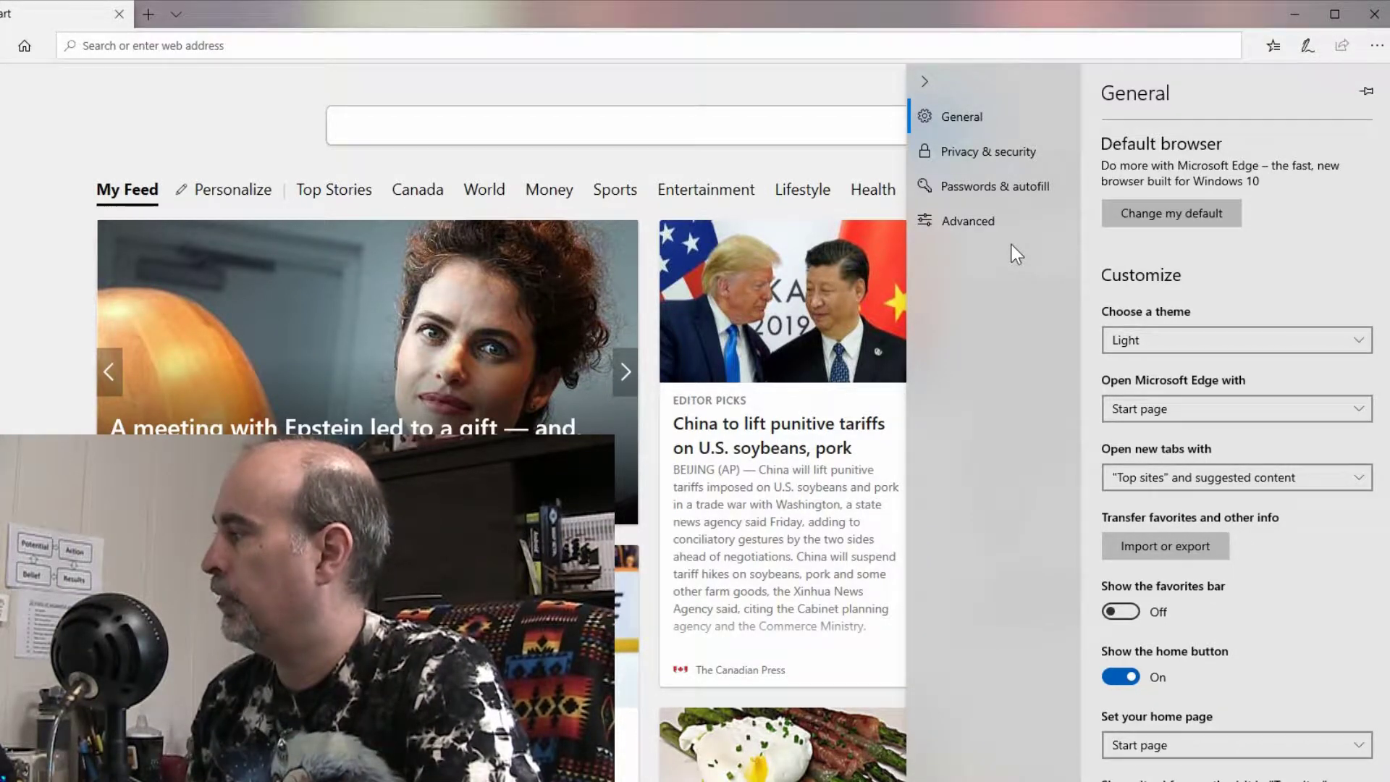
{"action": "left_click", "coordinate": [987, 151]}
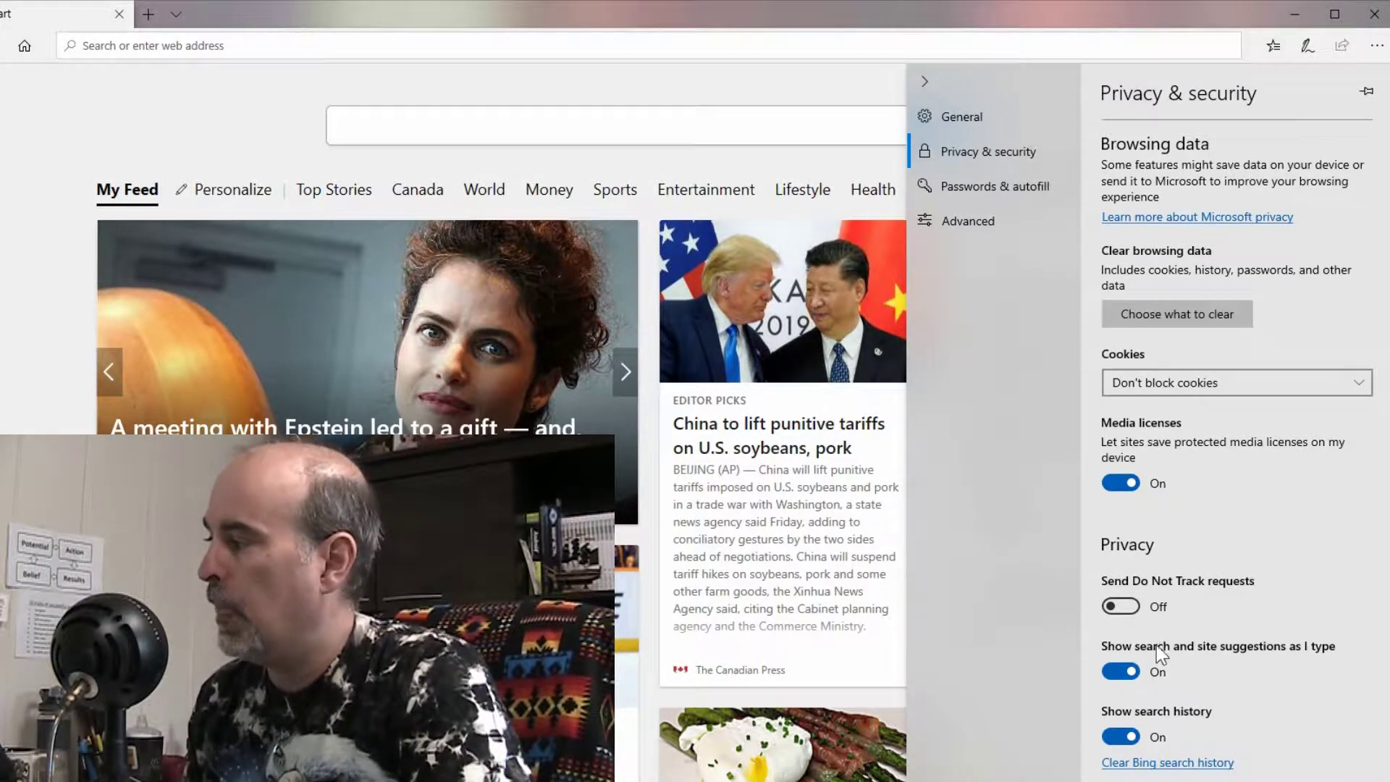
Leave Edge settings and enter 'computer' in the address bar to see suggestions
{"action": "left_click", "coordinate": [301, 48]}
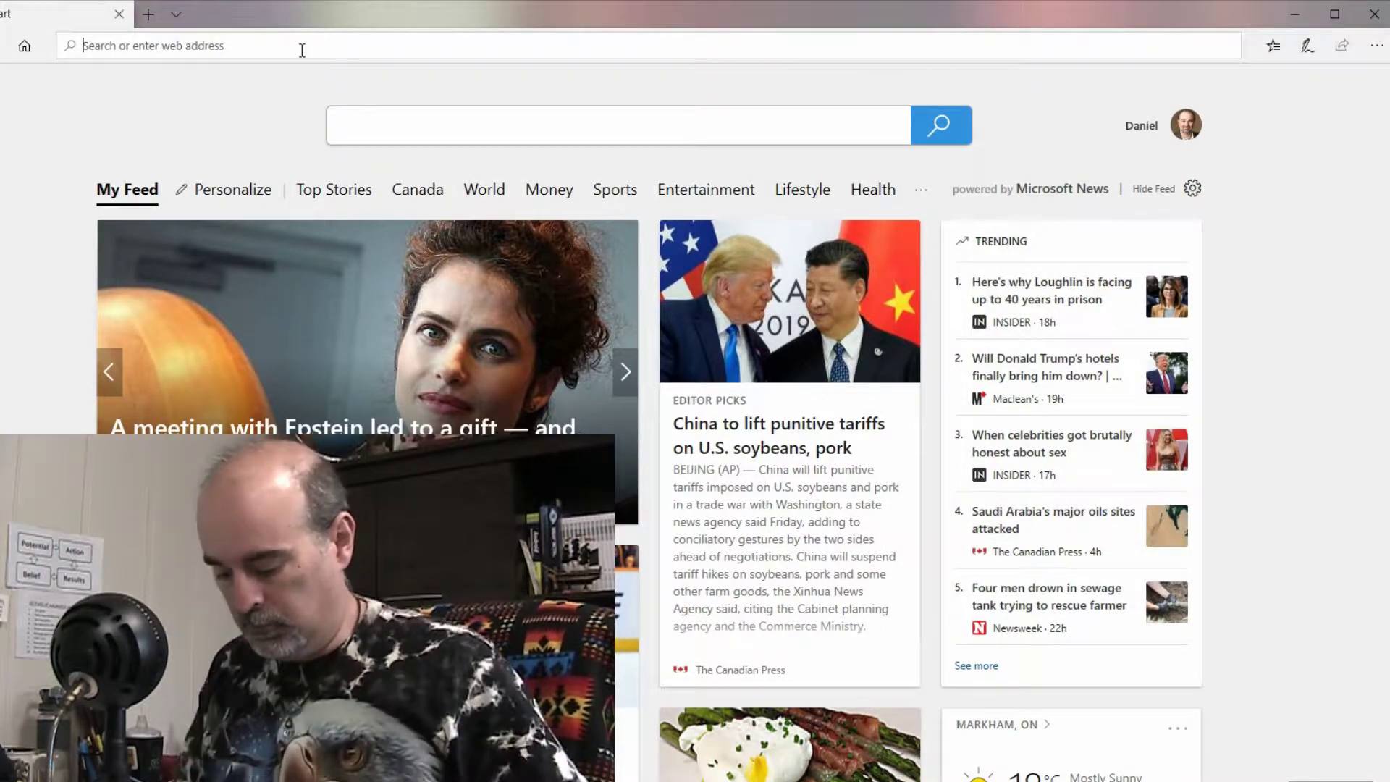
{"action": "type", "text": "computer"}
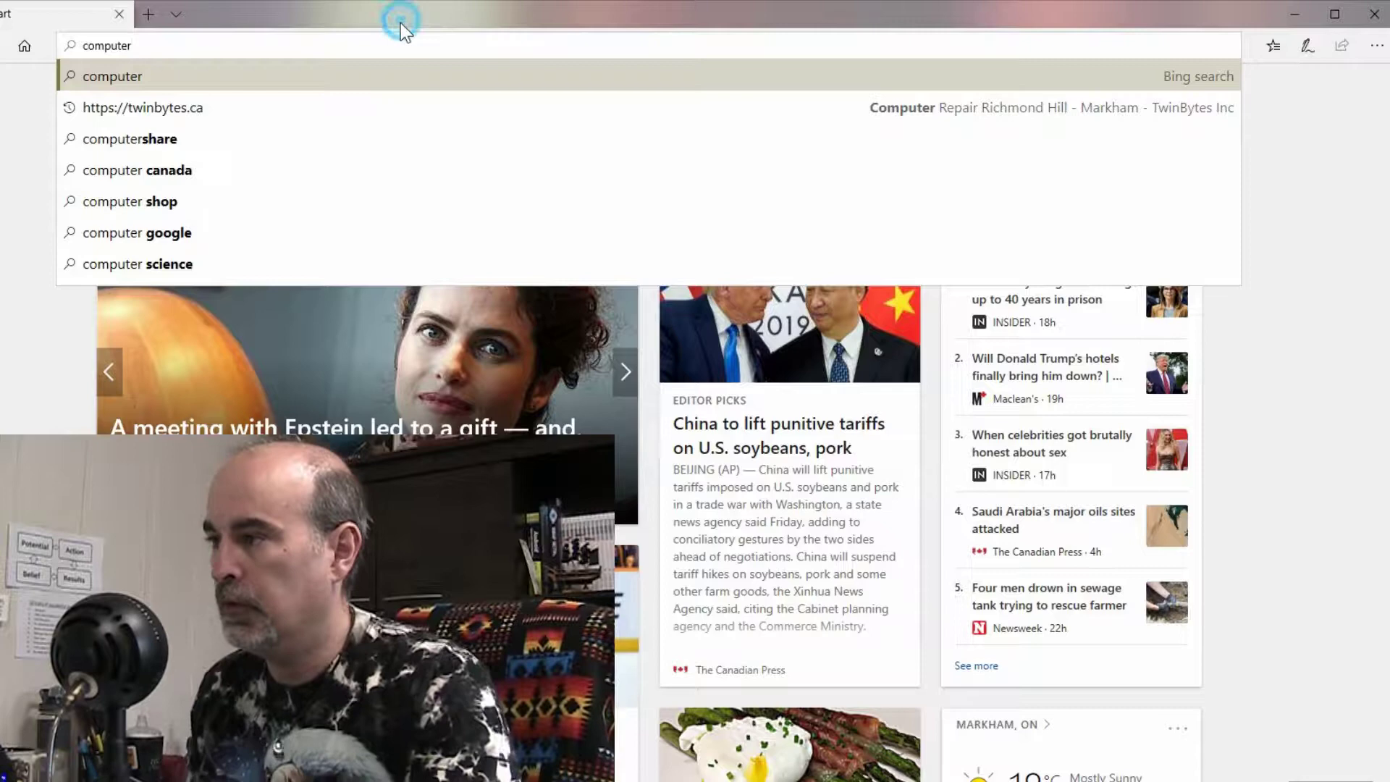
Turn off Edge's search and site suggestions, then retest by typing 'computer' in the address bar
{"action": "left_click", "coordinate": [402, 24]}
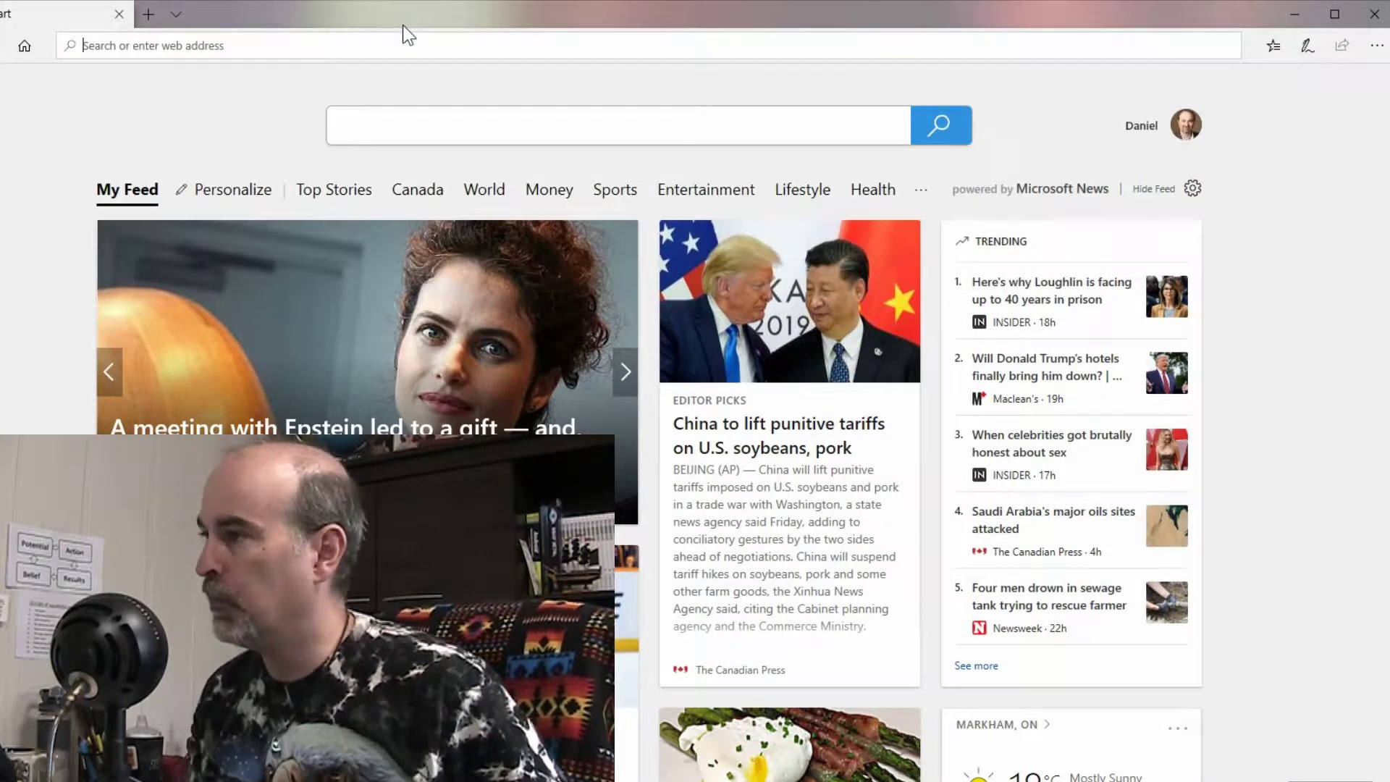
{"action": "left_click", "coordinate": [1377, 45]}
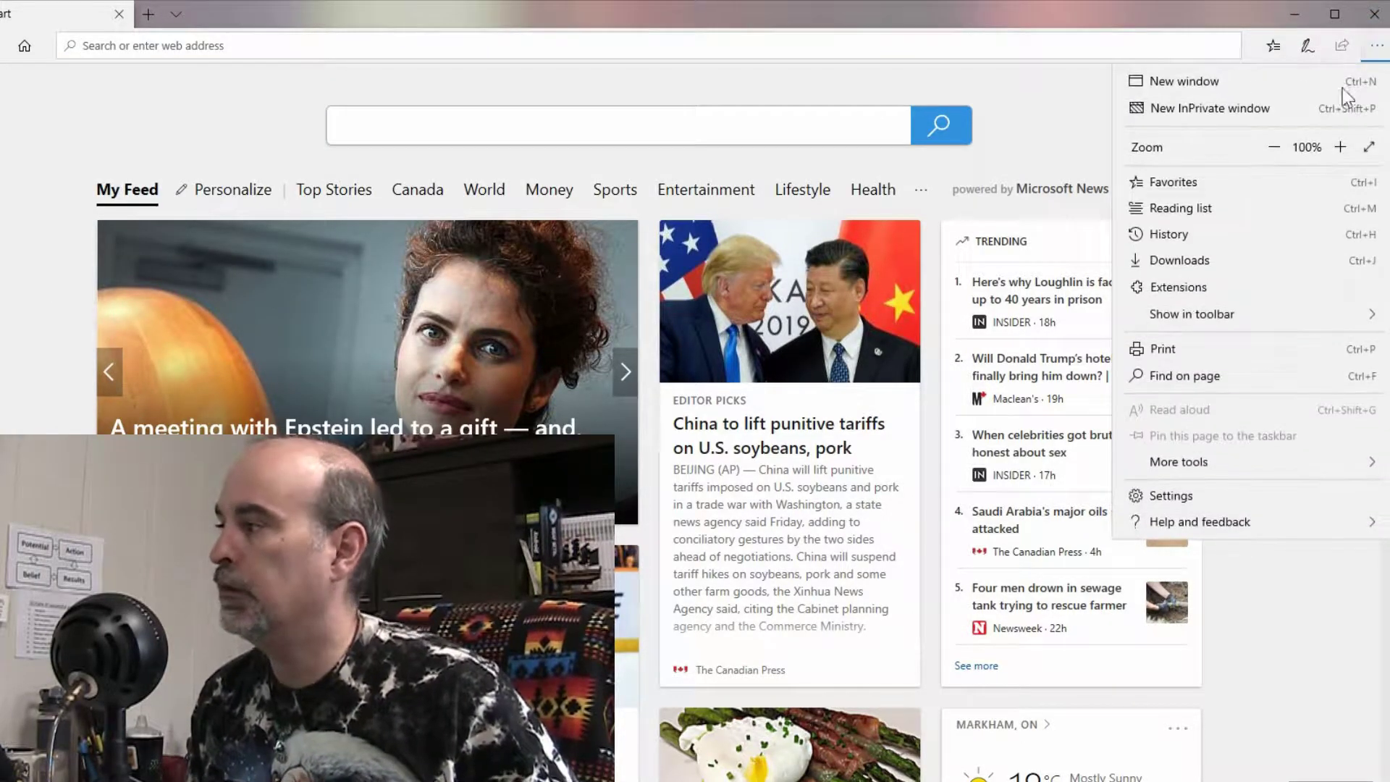
{"action": "left_click", "coordinate": [1197, 493]}
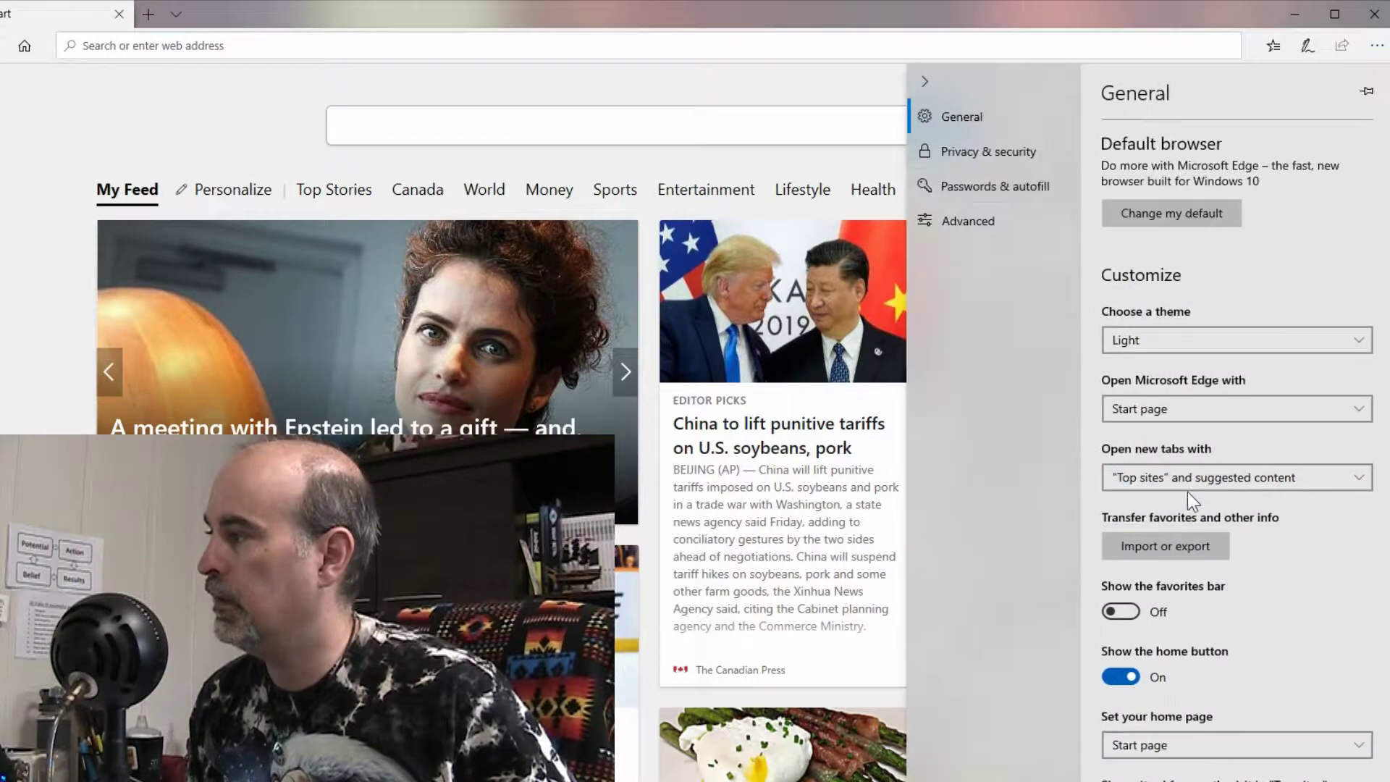
{"action": "left_click", "coordinate": [967, 149]}
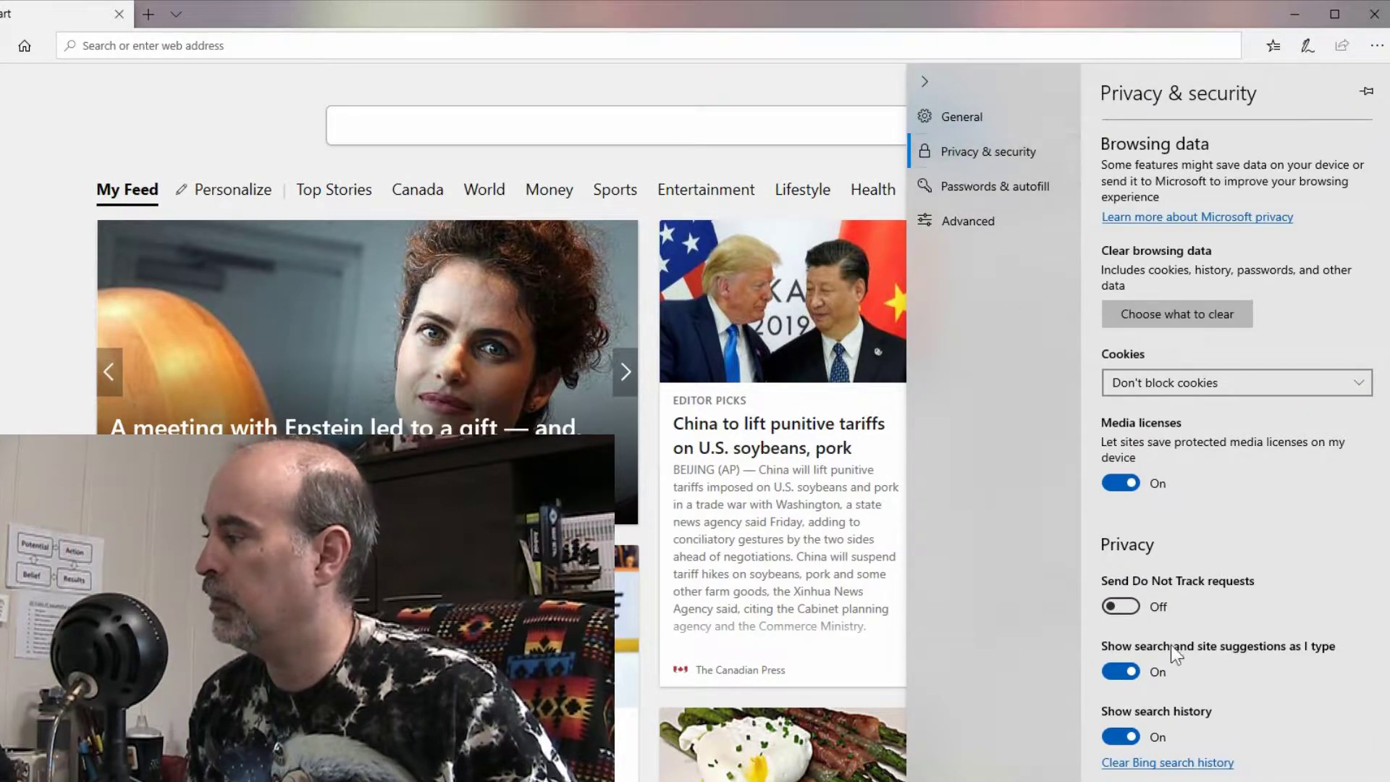
{"action": "left_click", "coordinate": [1128, 676]}
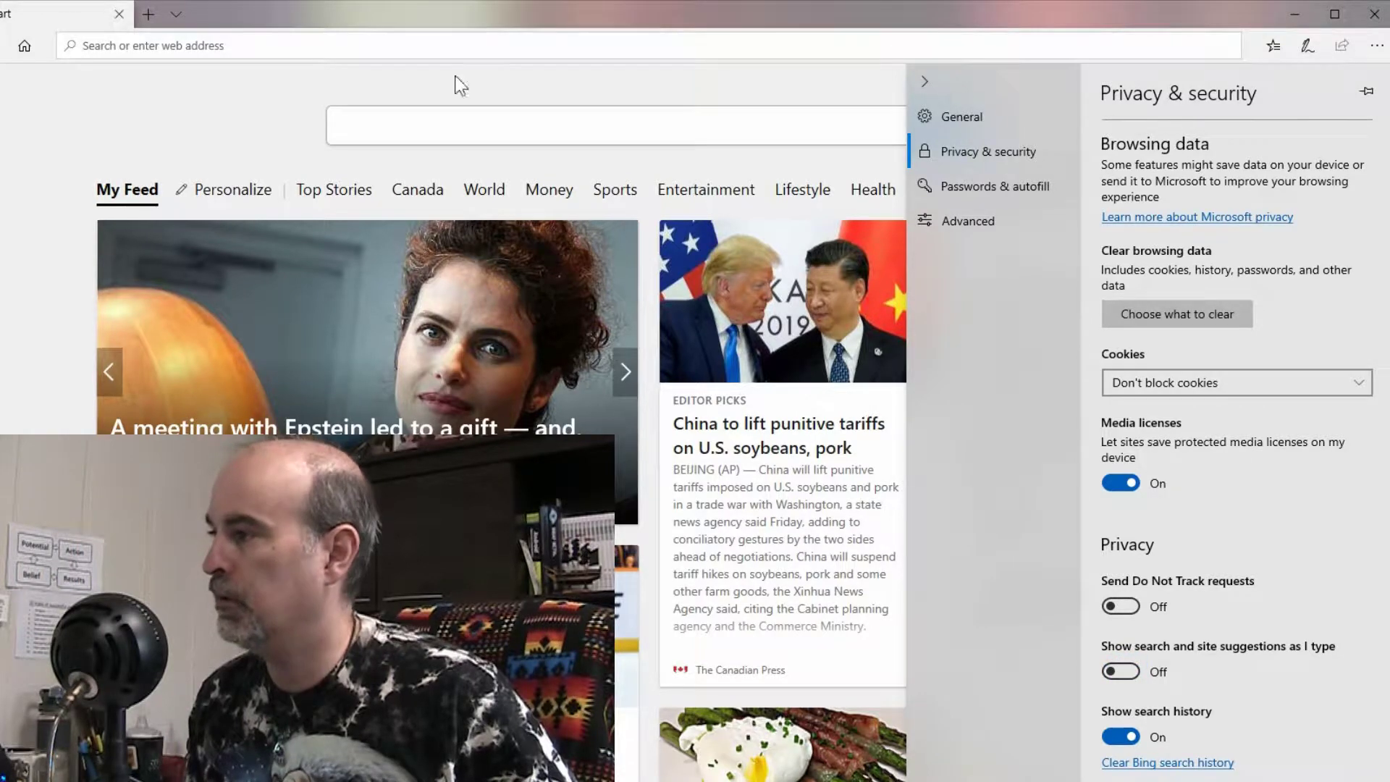
{"action": "left_click", "coordinate": [289, 47]}
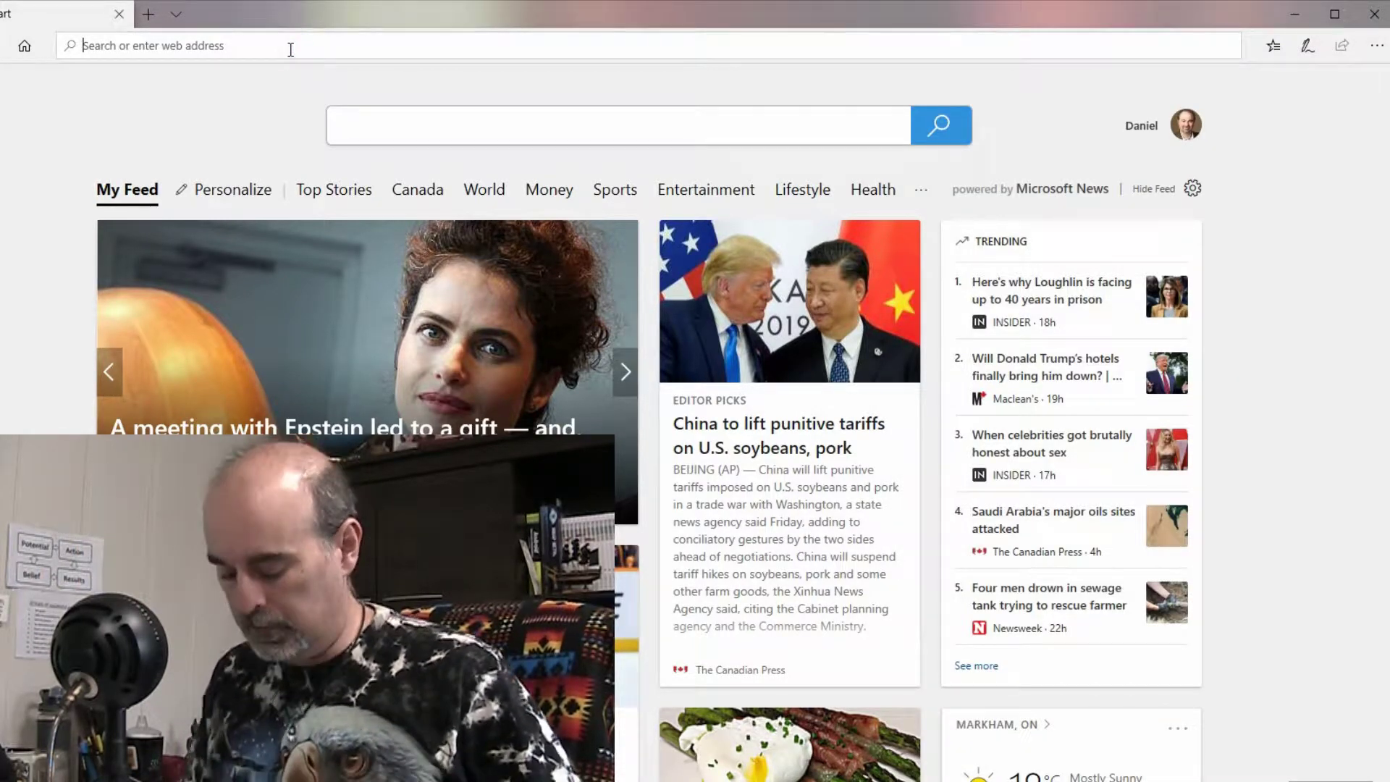
{"action": "type", "text": "computer"}
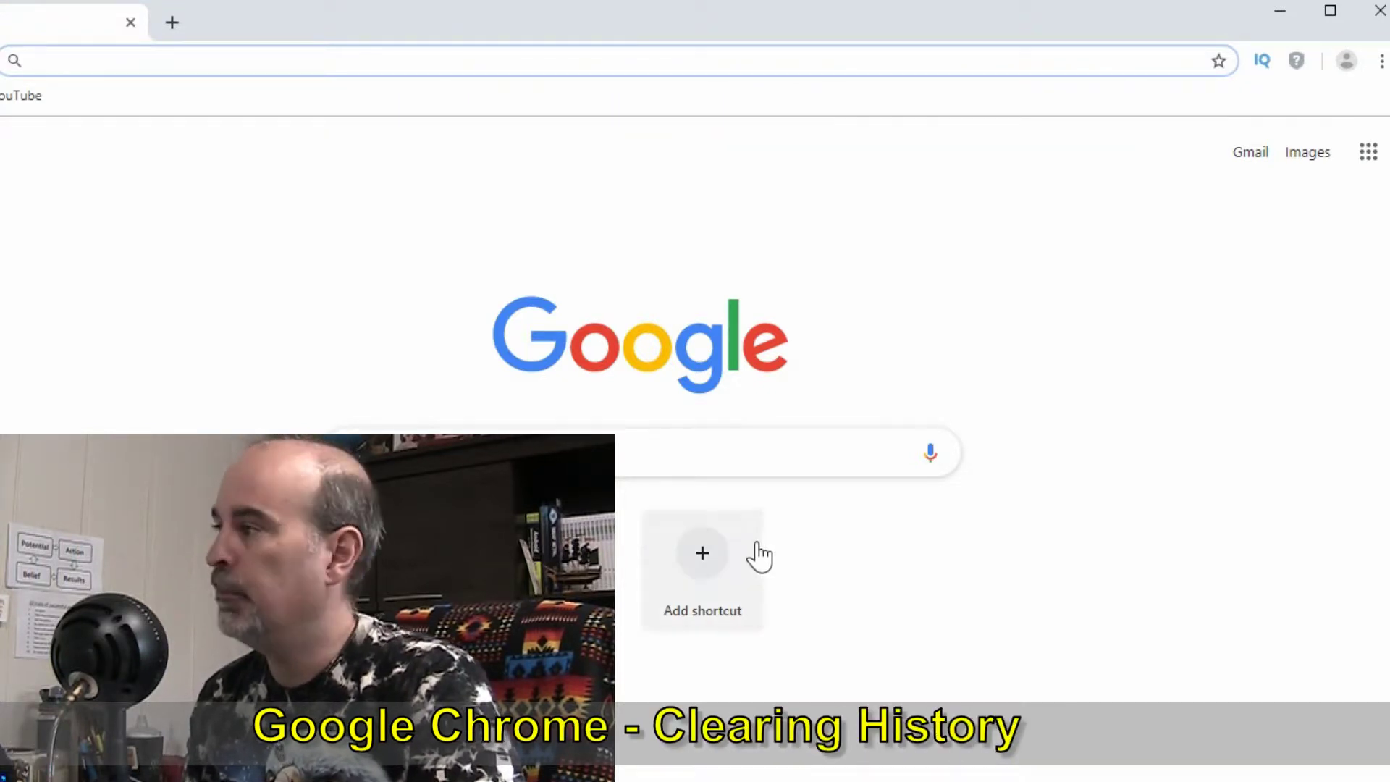
Open Chrome's settings page and expand its Advanced sections
{"action": "left_click", "coordinate": [1382, 62]}
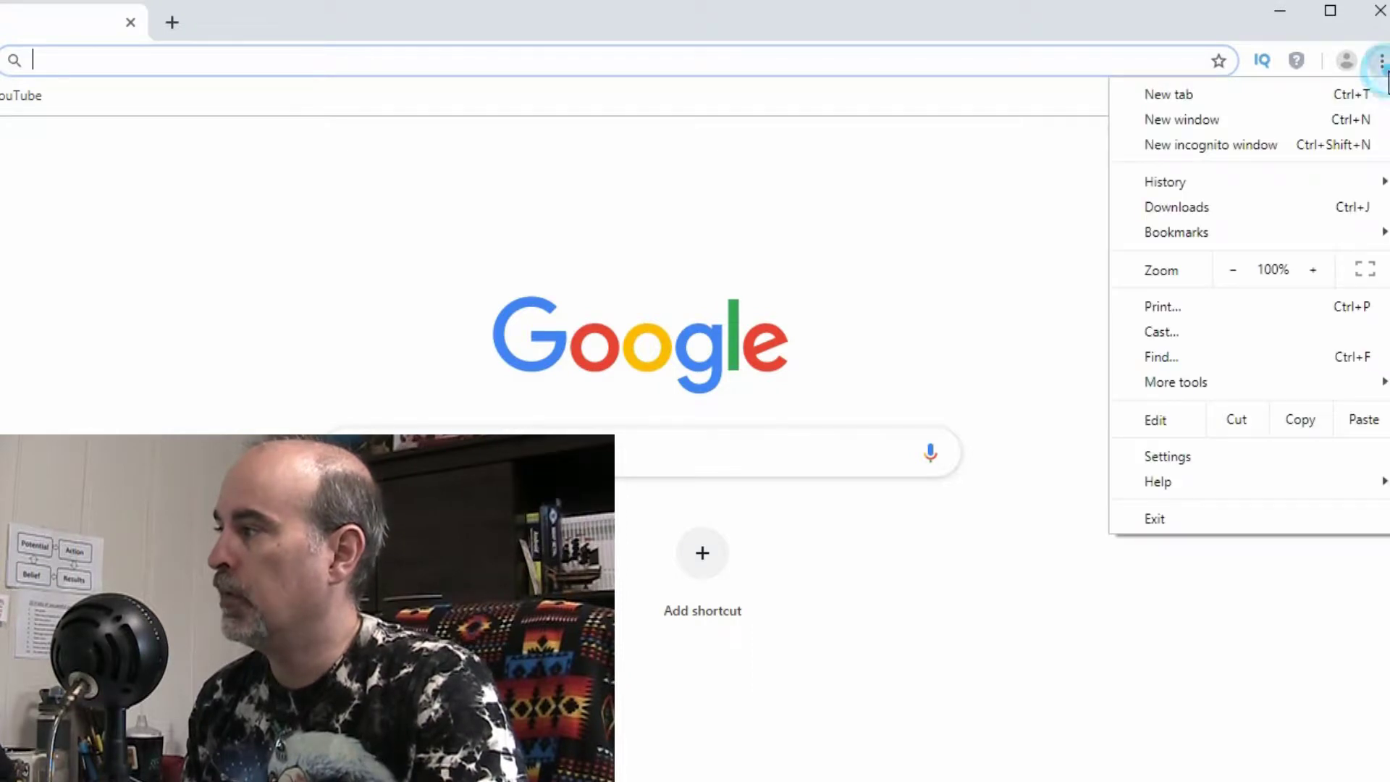
{"action": "left_click", "coordinate": [1173, 456]}
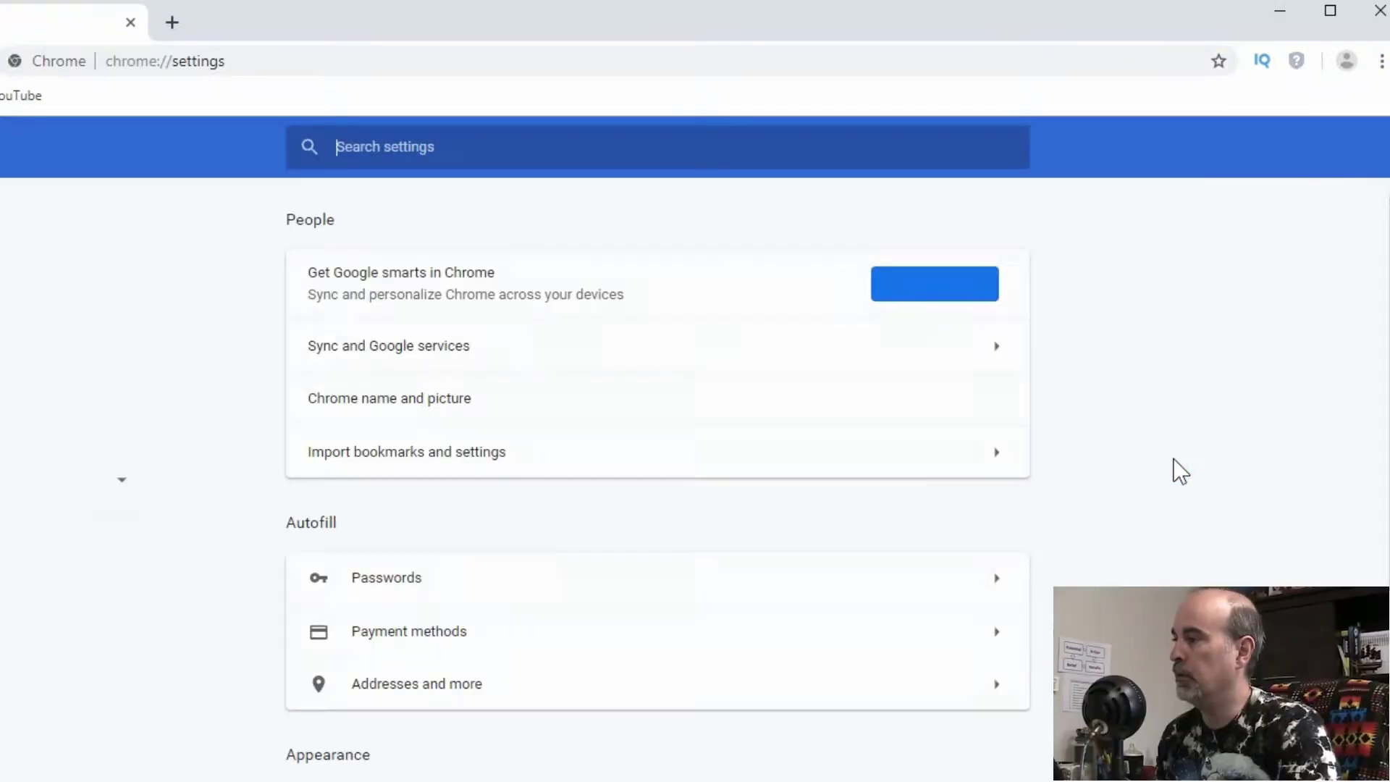
{"action": "scroll", "coordinate": [721, 528], "scroll_direction": "down", "scroll_amount": 1}
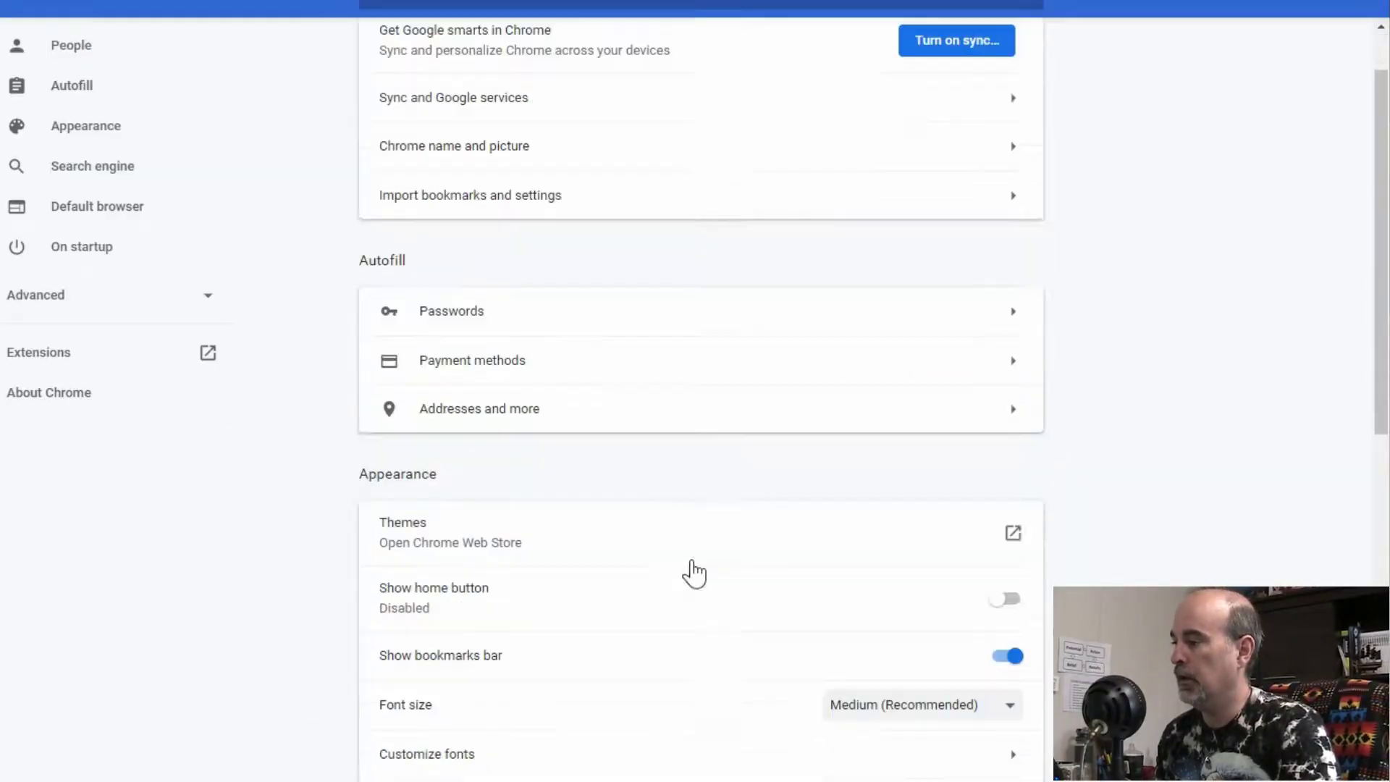
{"action": "scroll", "coordinate": [692, 574], "scroll_direction": "down", "scroll_amount": 4}
{"action": "scroll", "coordinate": [689, 580], "scroll_direction": "down", "scroll_amount": 3}
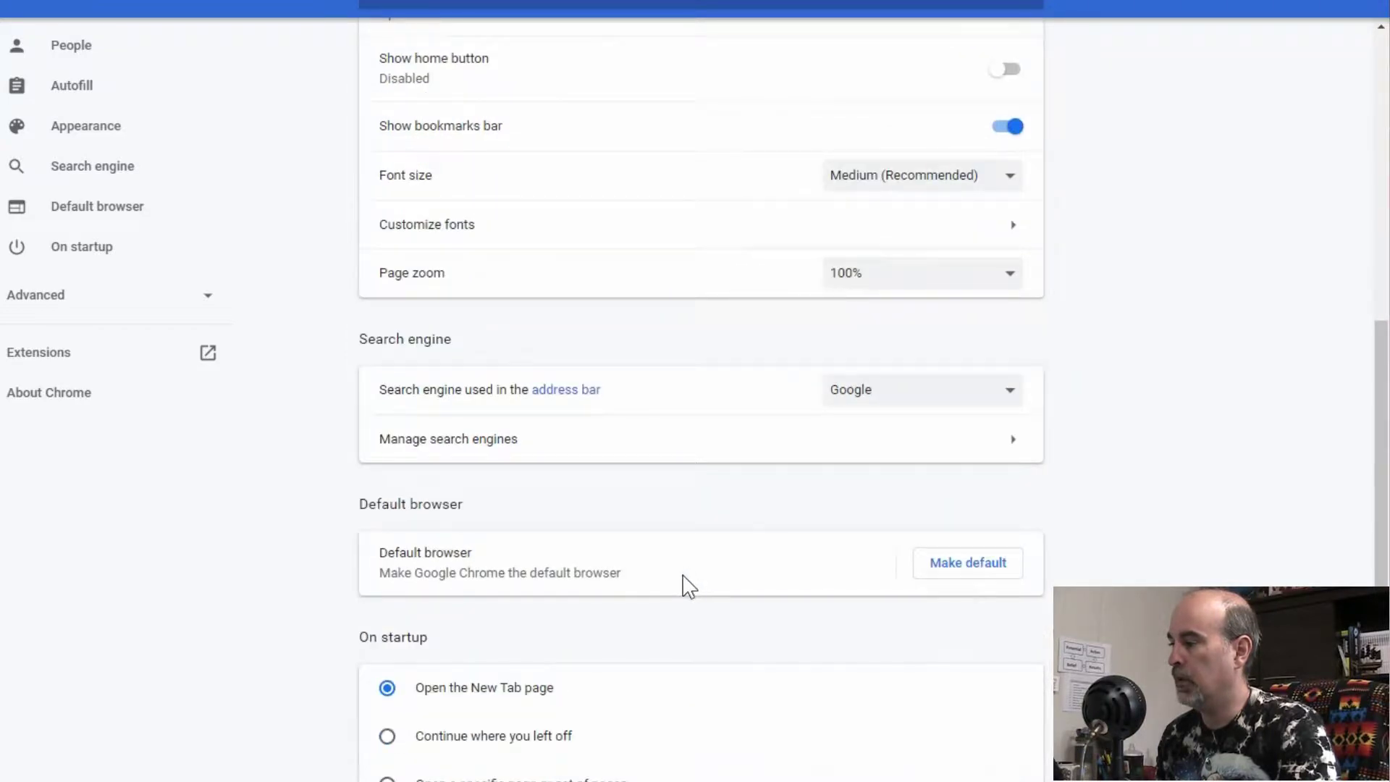
{"action": "scroll", "coordinate": [684, 586], "scroll_direction": "down", "scroll_amount": 2}
{"action": "left_click", "coordinate": [681, 702]}
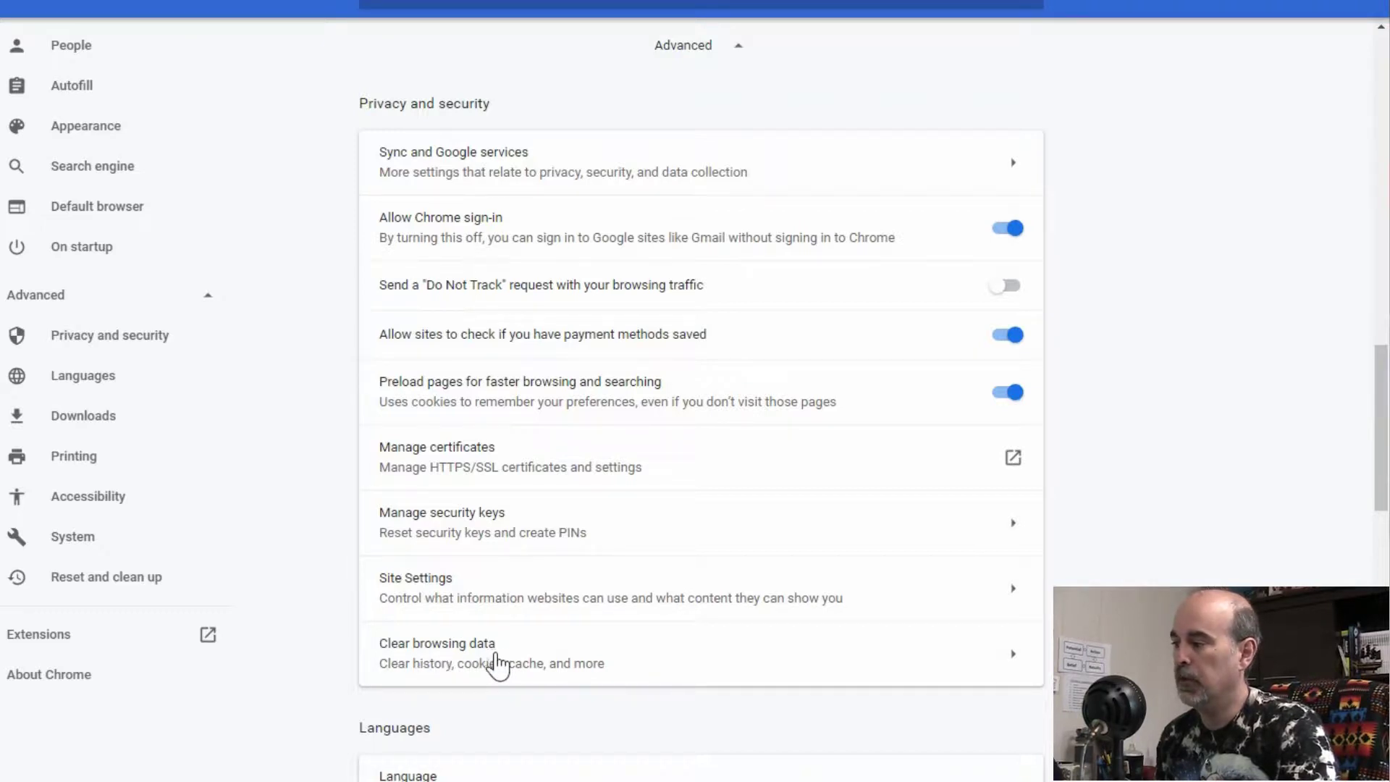
Review Clear browsing data for All time and its Advanced data types, then cancel without clearing
{"action": "left_click", "coordinate": [497, 661]}
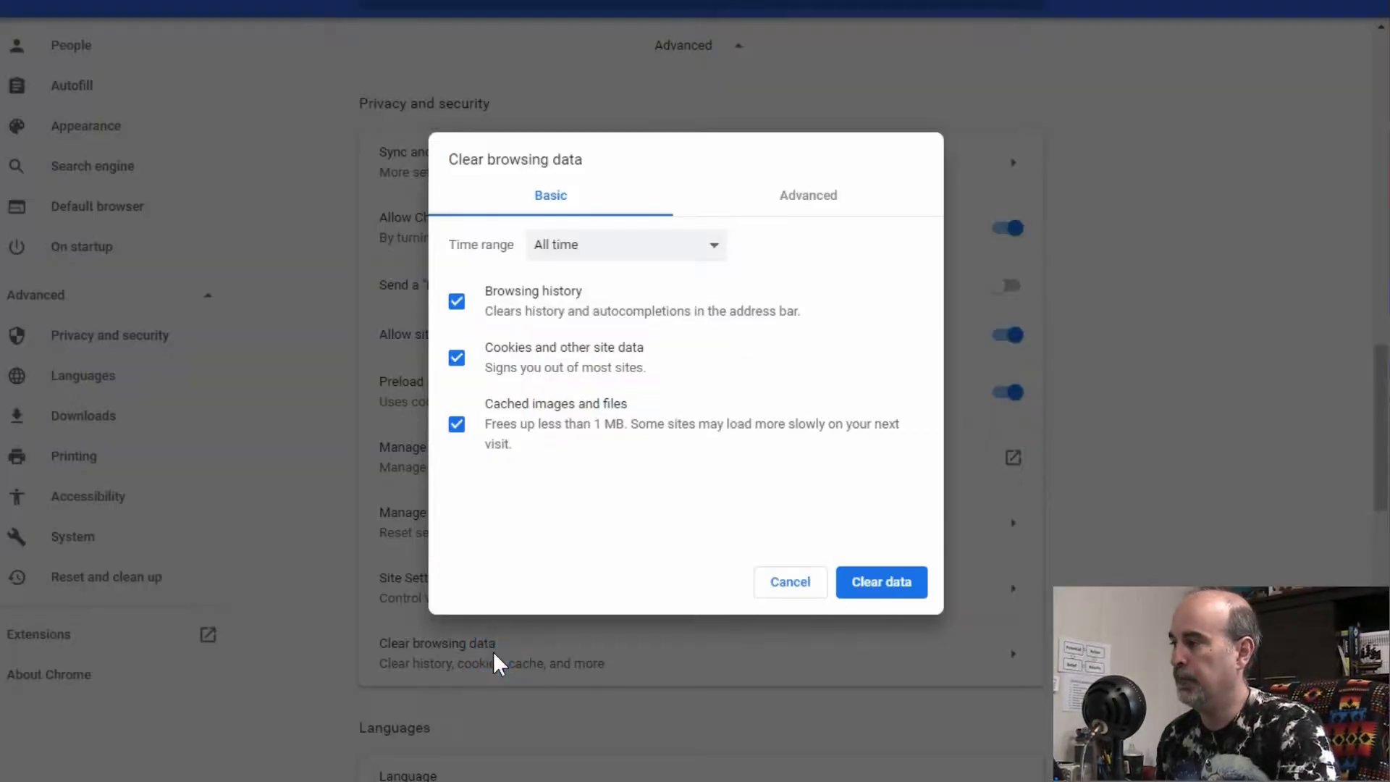
{"action": "left_click", "coordinate": [582, 250]}
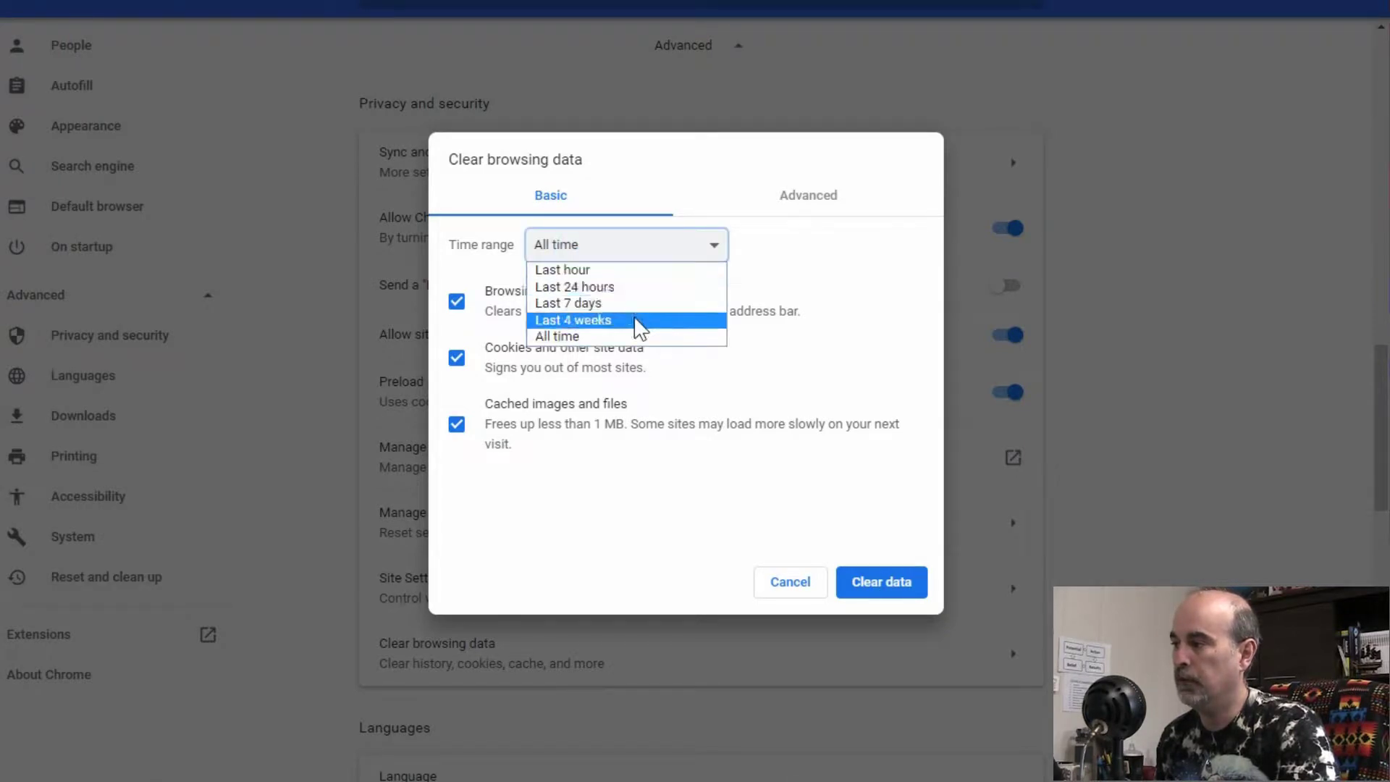
{"action": "left_click", "coordinate": [833, 268]}
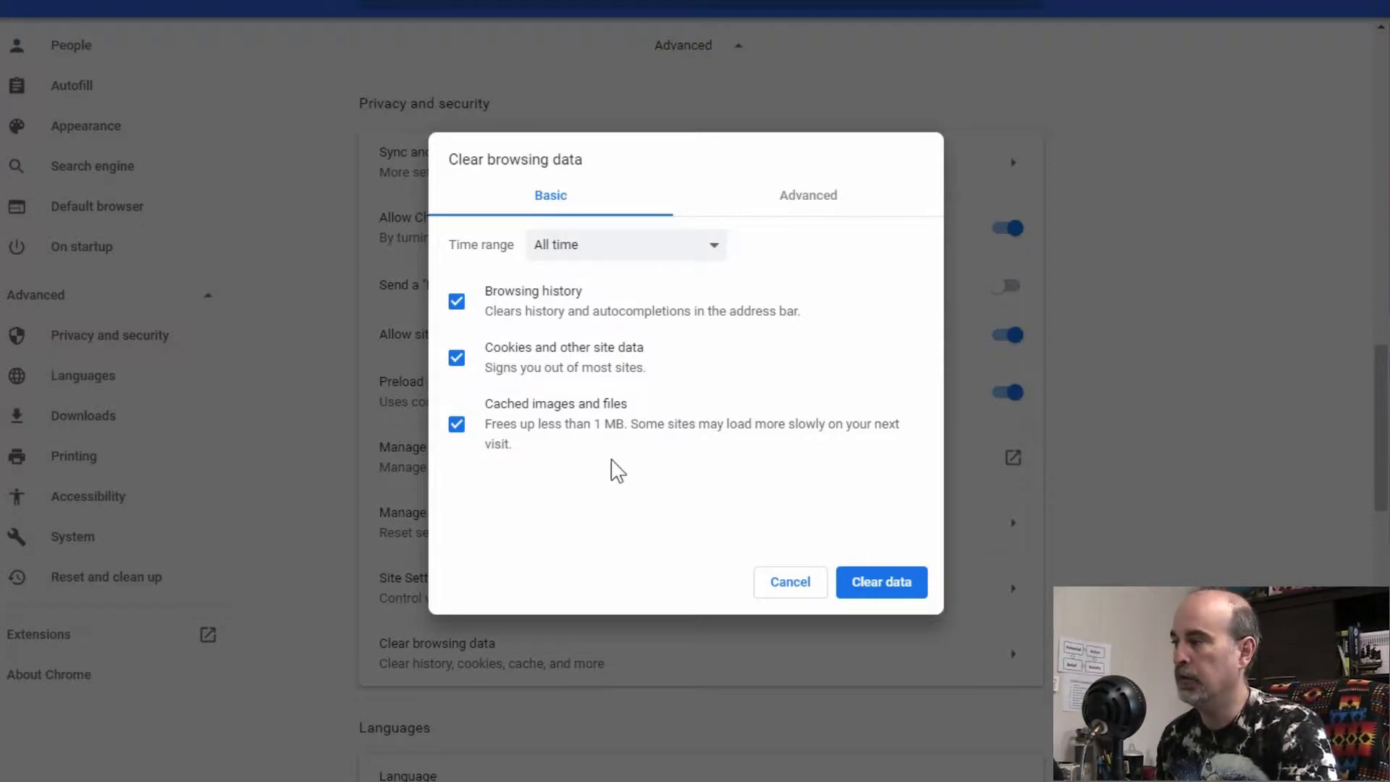
{"action": "left_click", "coordinate": [807, 202]}
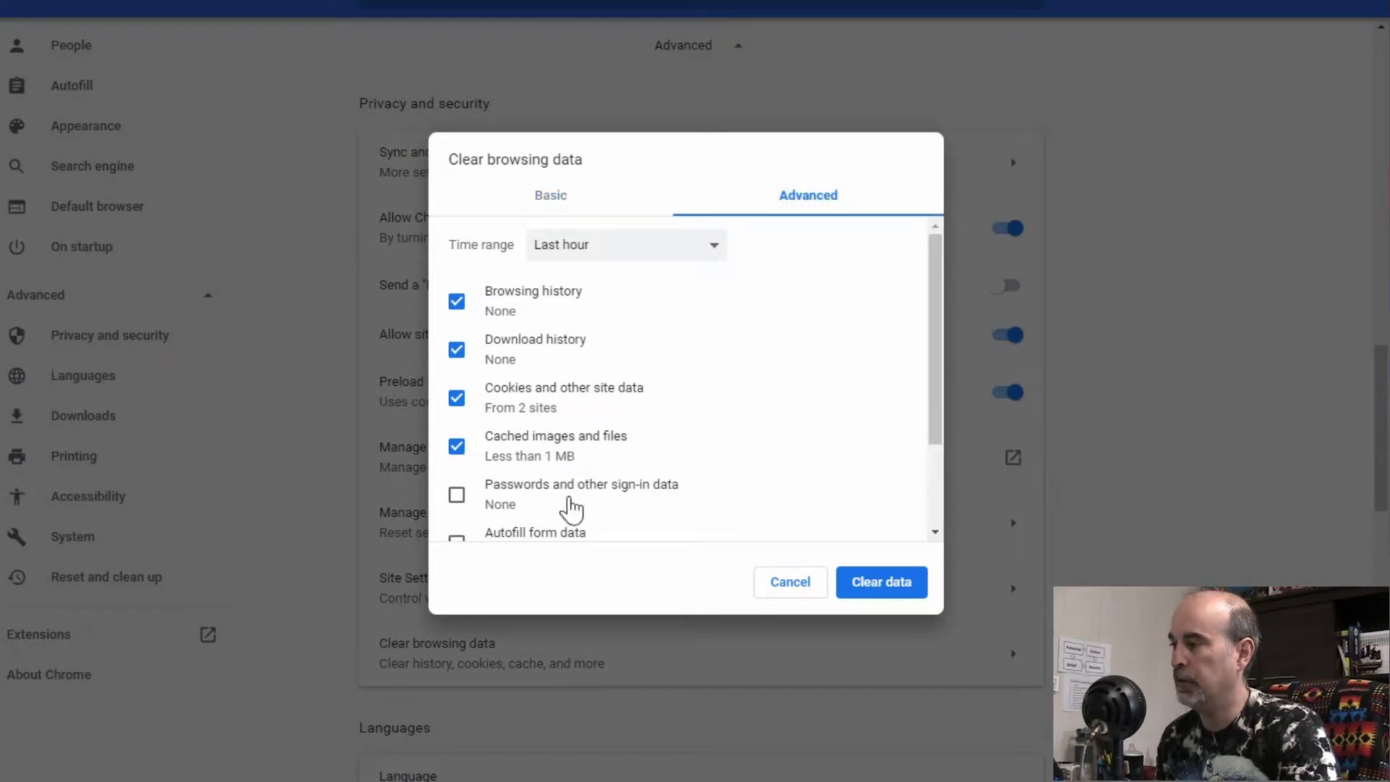
{"action": "scroll", "coordinate": [703, 480], "scroll_direction": "down", "scroll_amount": 3}
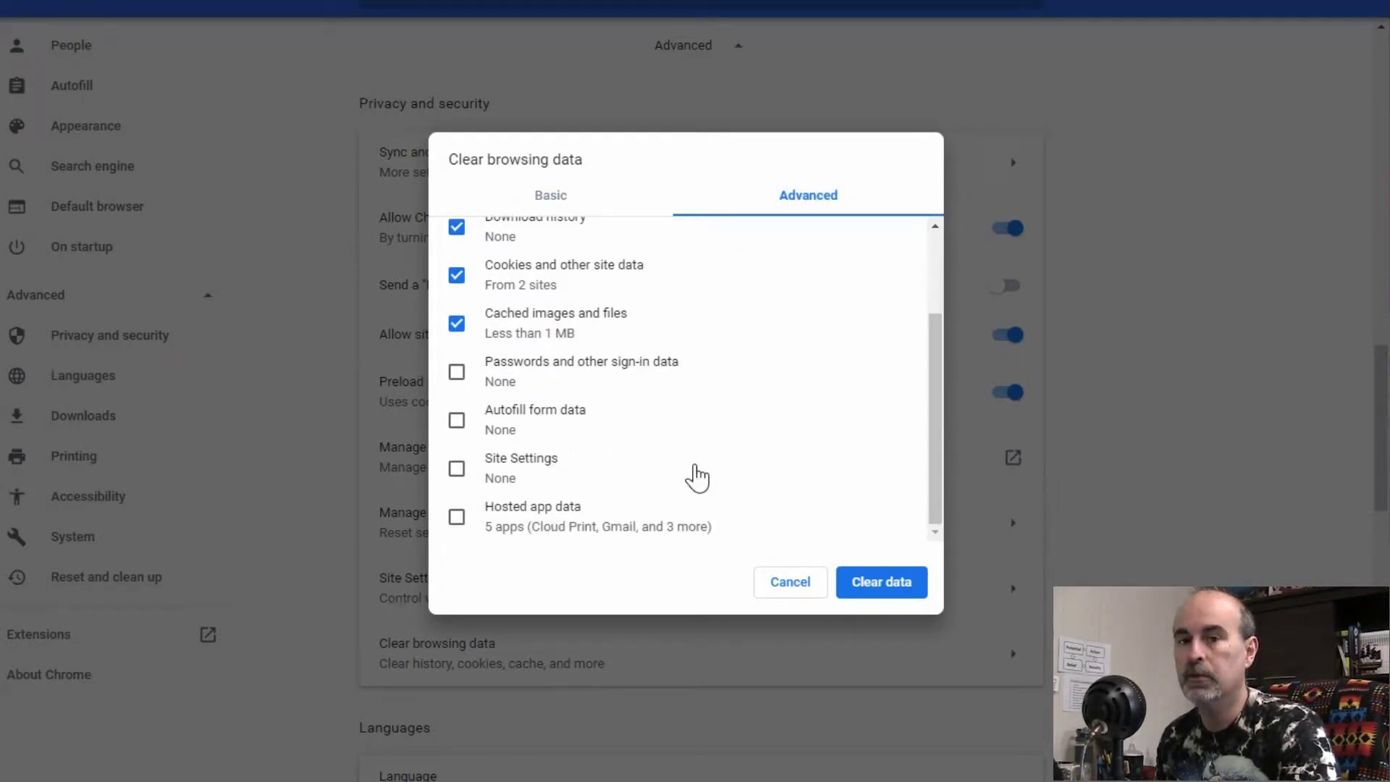
{"action": "left_click", "coordinate": [791, 583]}
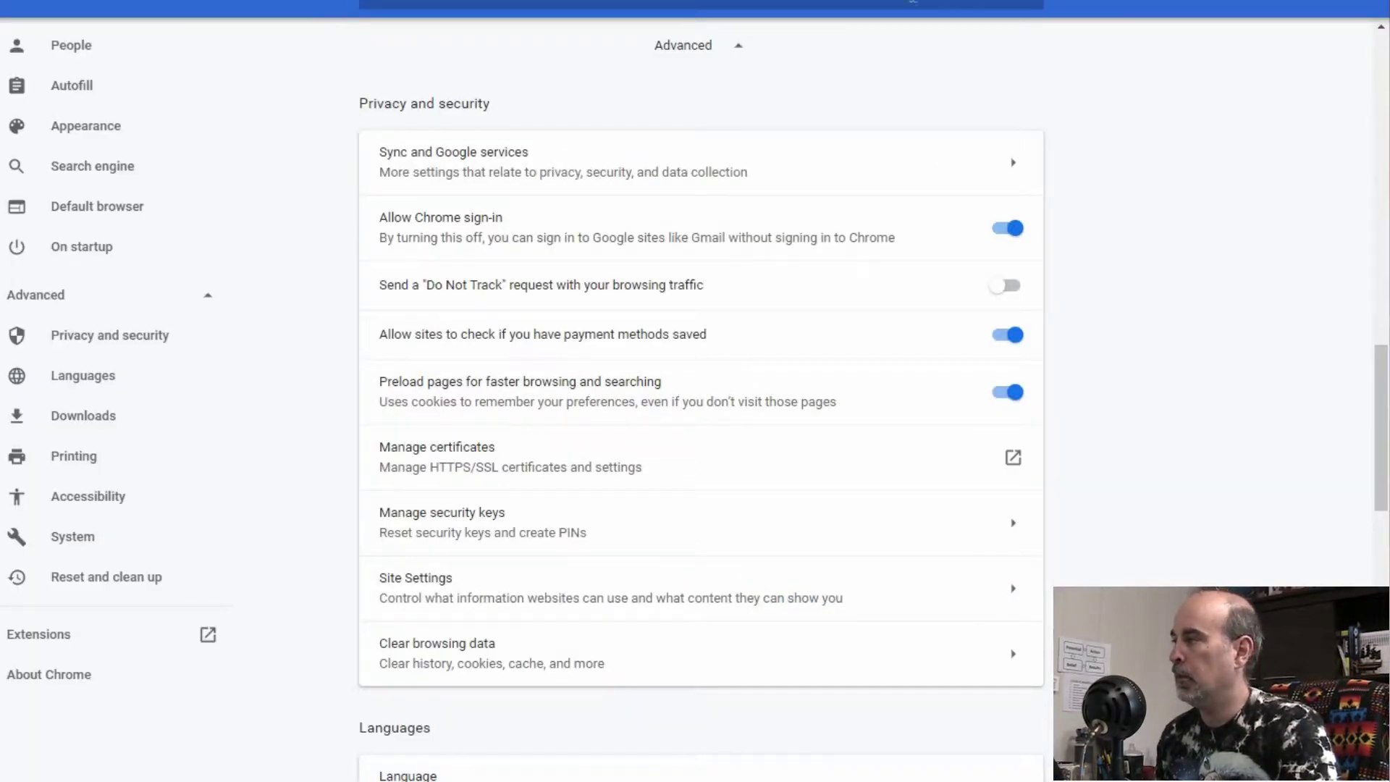
{"action": "scroll", "coordinate": [755, 62], "scroll_direction": "up", "scroll_amount": 5}
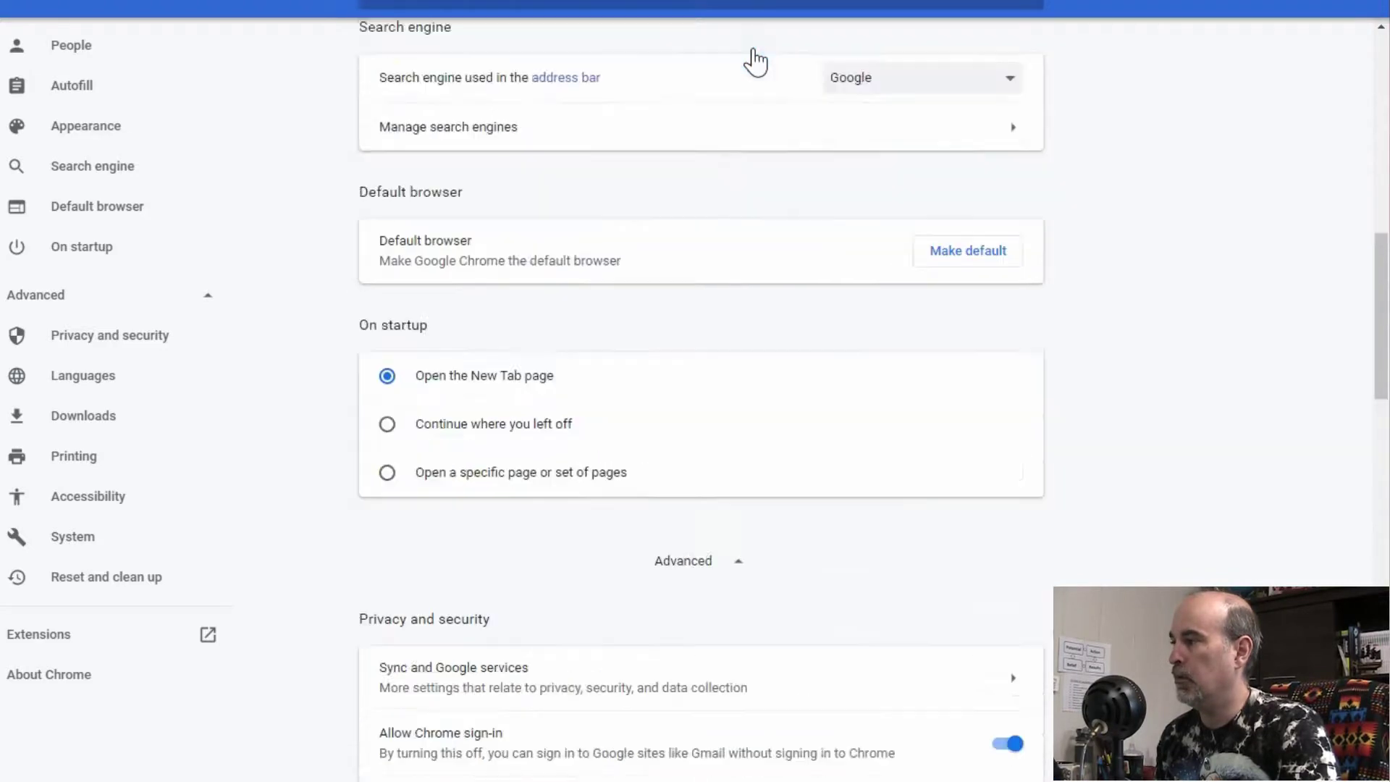
{"action": "scroll", "coordinate": [753, 58], "scroll_direction": "up", "scroll_amount": 5}
{"action": "scroll", "coordinate": [753, 58], "scroll_direction": "up", "scroll_amount": 2}
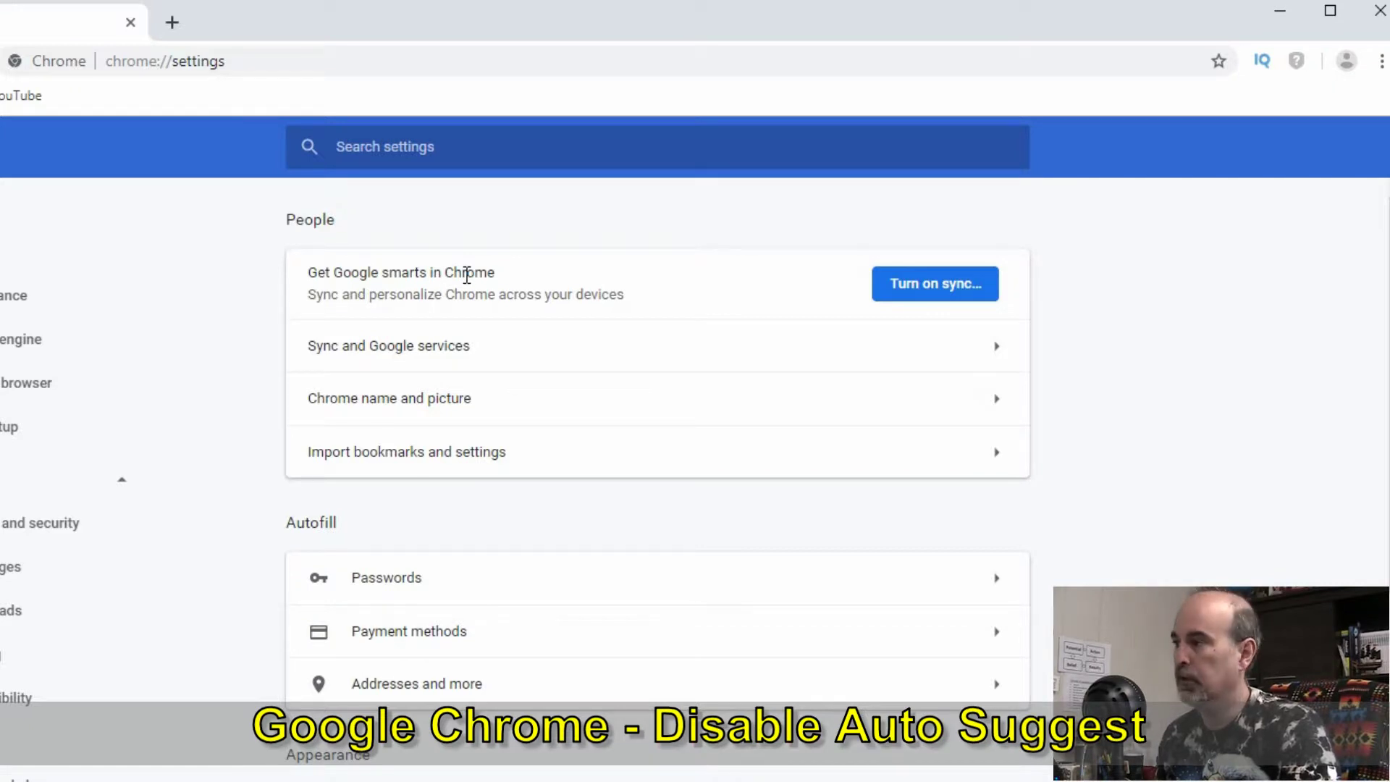
{"action": "left_click", "coordinate": [254, 66]}
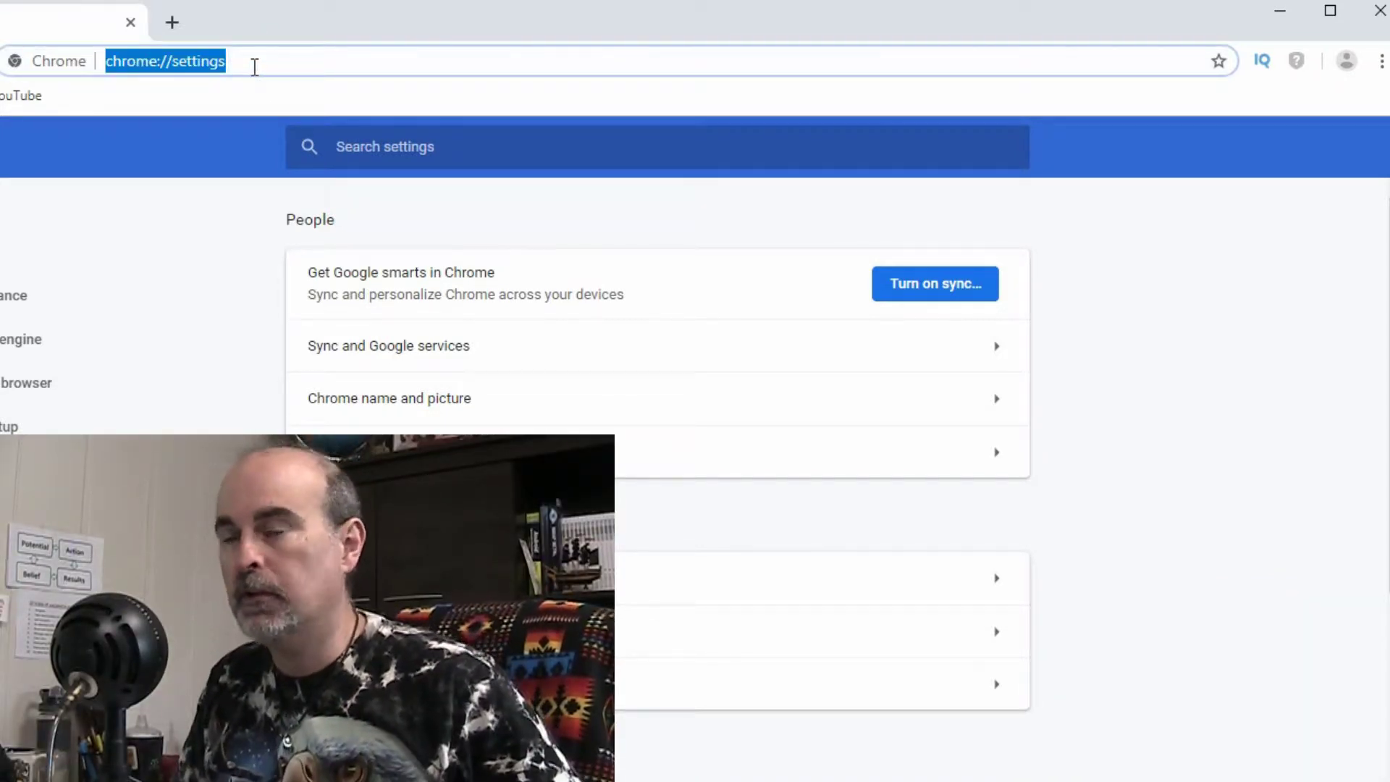
{"action": "type", "text": "computer"}
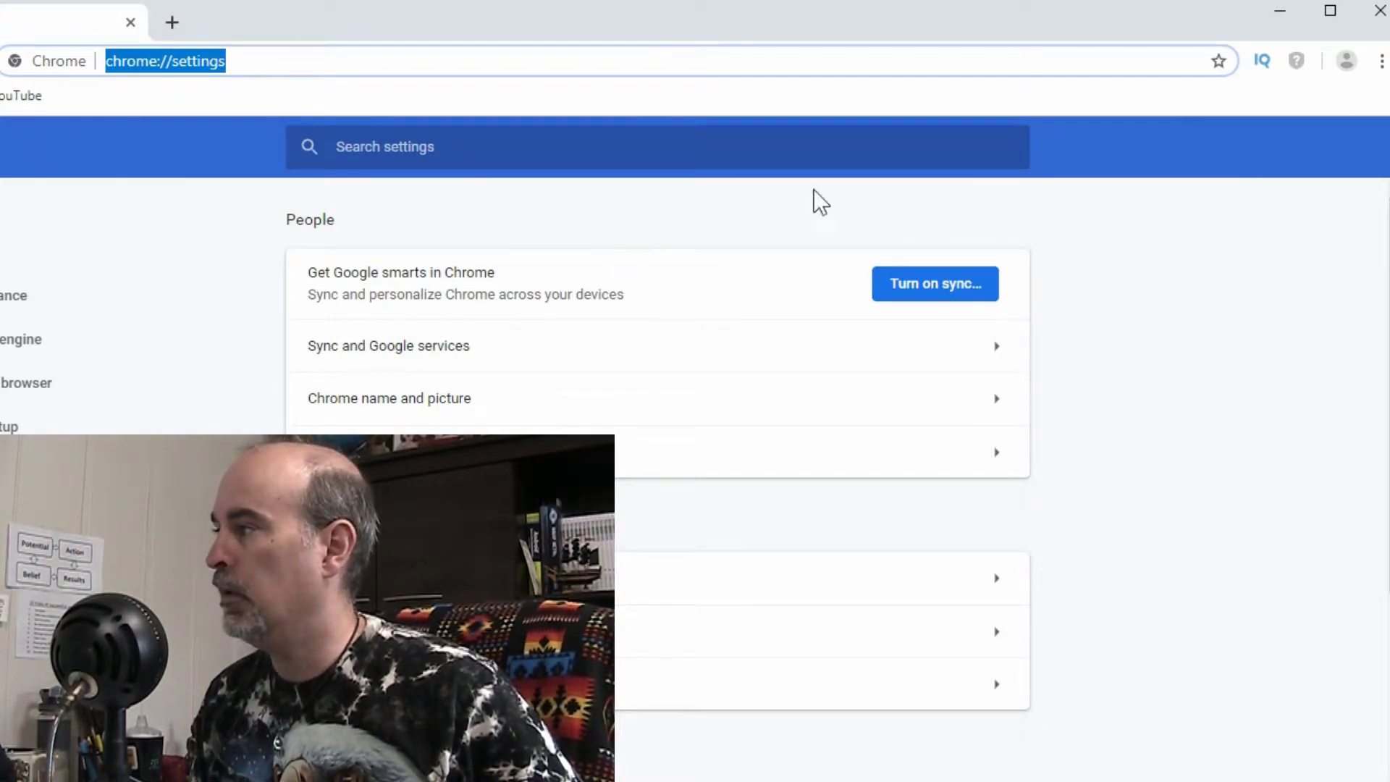
Reach Sync and Google services under Chrome's expanded Privacy and security section
{"action": "left_click", "coordinate": [1381, 62]}
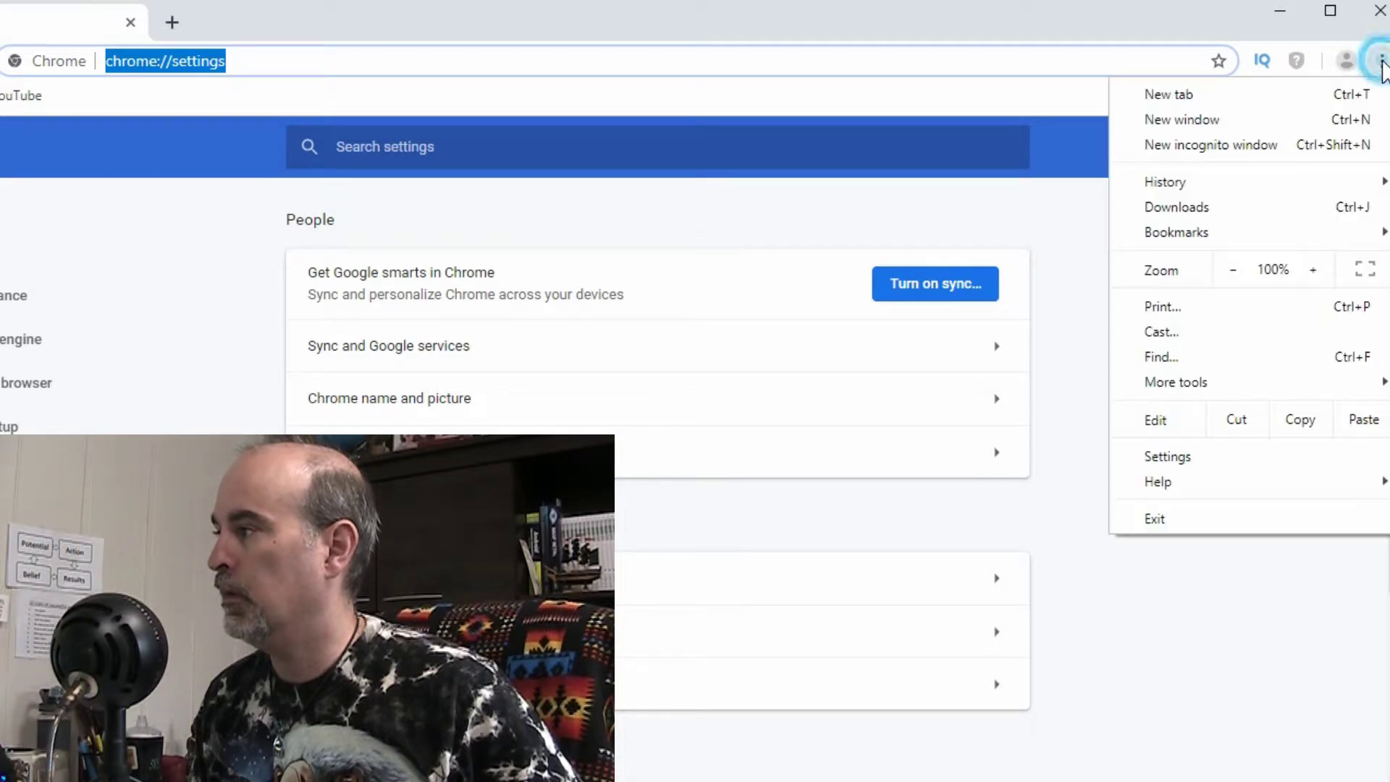
{"action": "left_click", "coordinate": [1168, 459]}
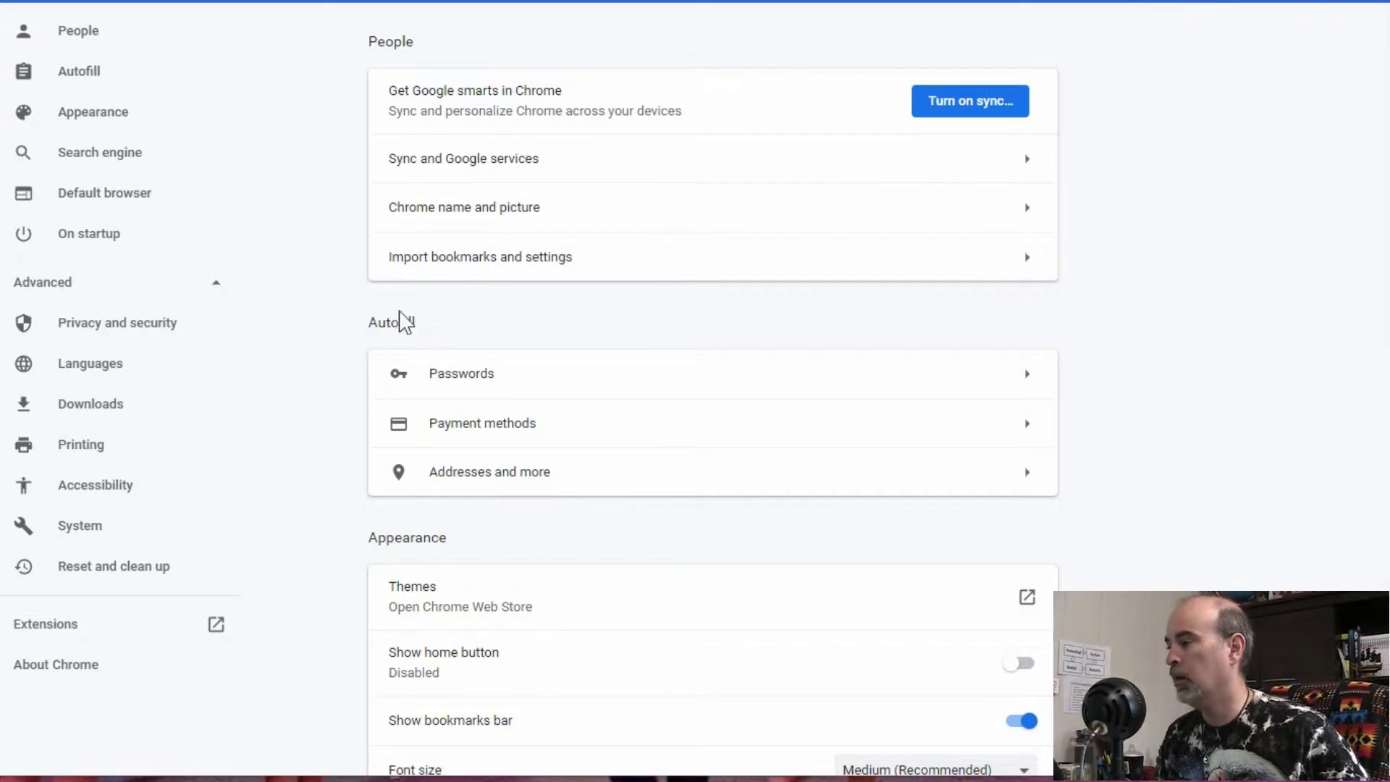
{"action": "scroll", "coordinate": [488, 399], "scroll_direction": "down", "scroll_amount": 7}
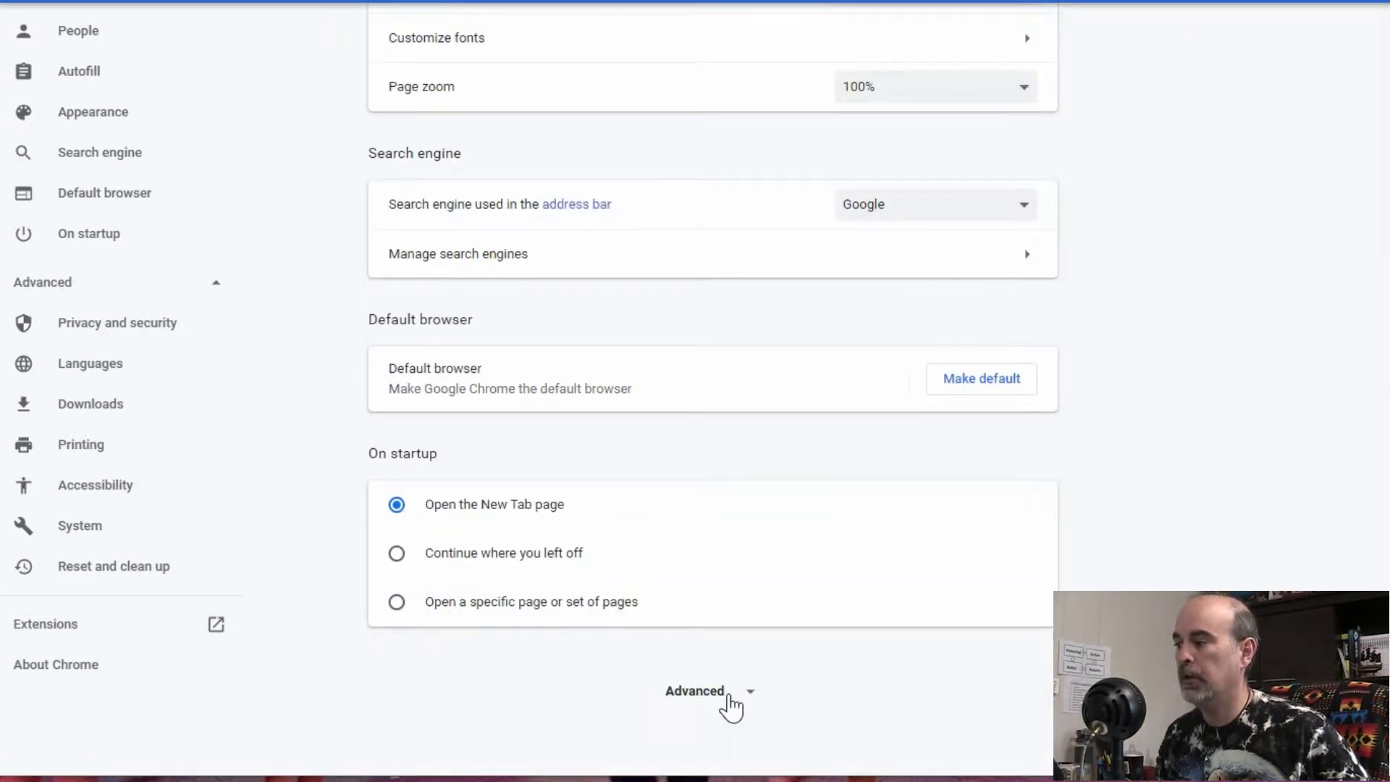
{"action": "left_click", "coordinate": [730, 694]}
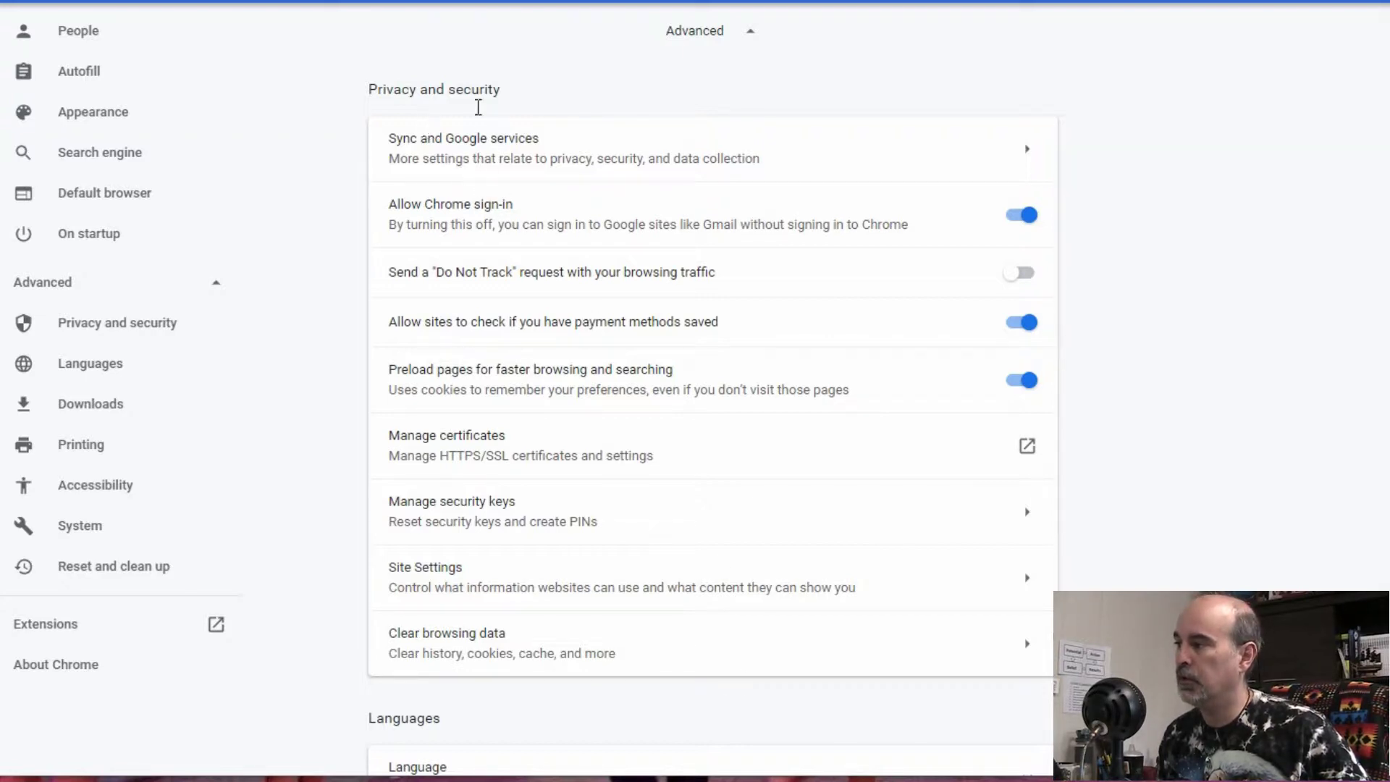
{"action": "left_click_drag", "start_coordinate": [494, 91], "coordinate": [365, 136]}
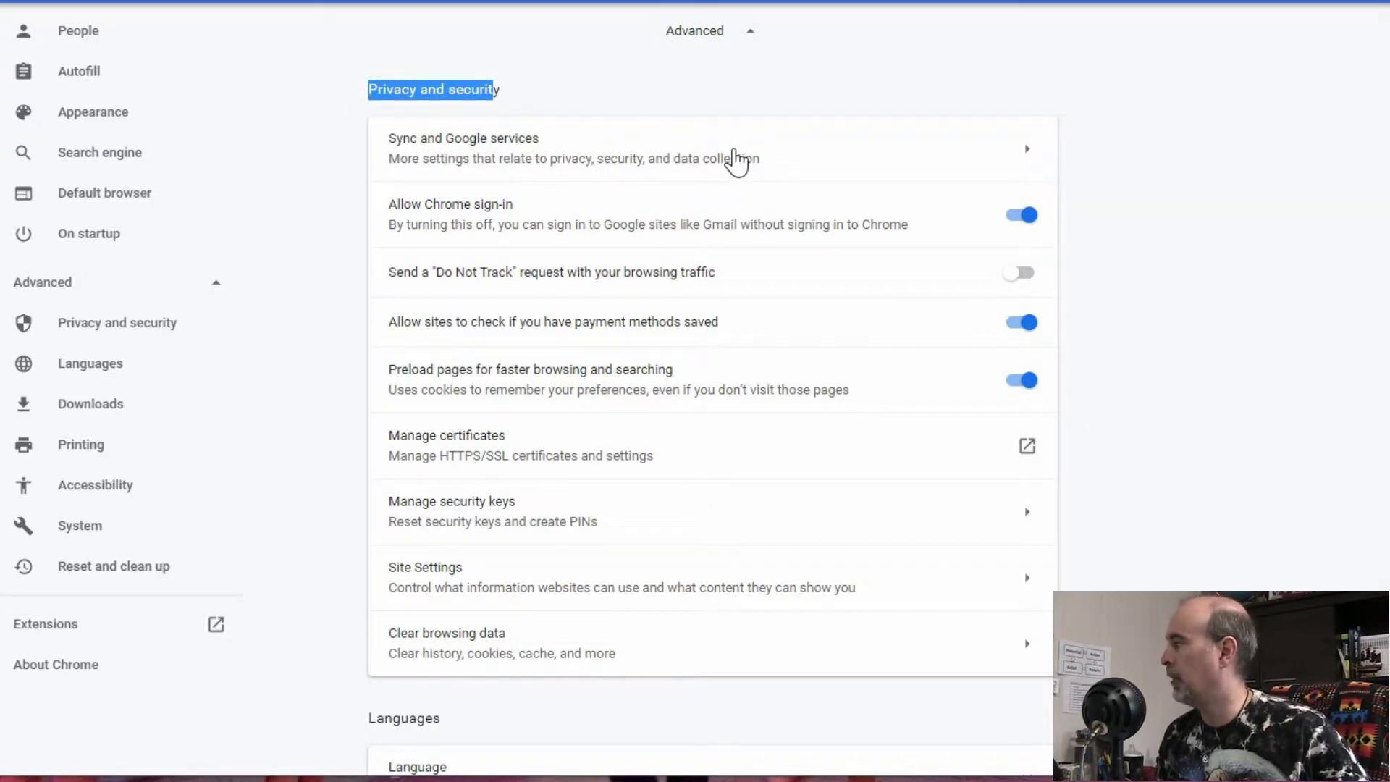
{"action": "left_click", "coordinate": [737, 161]}
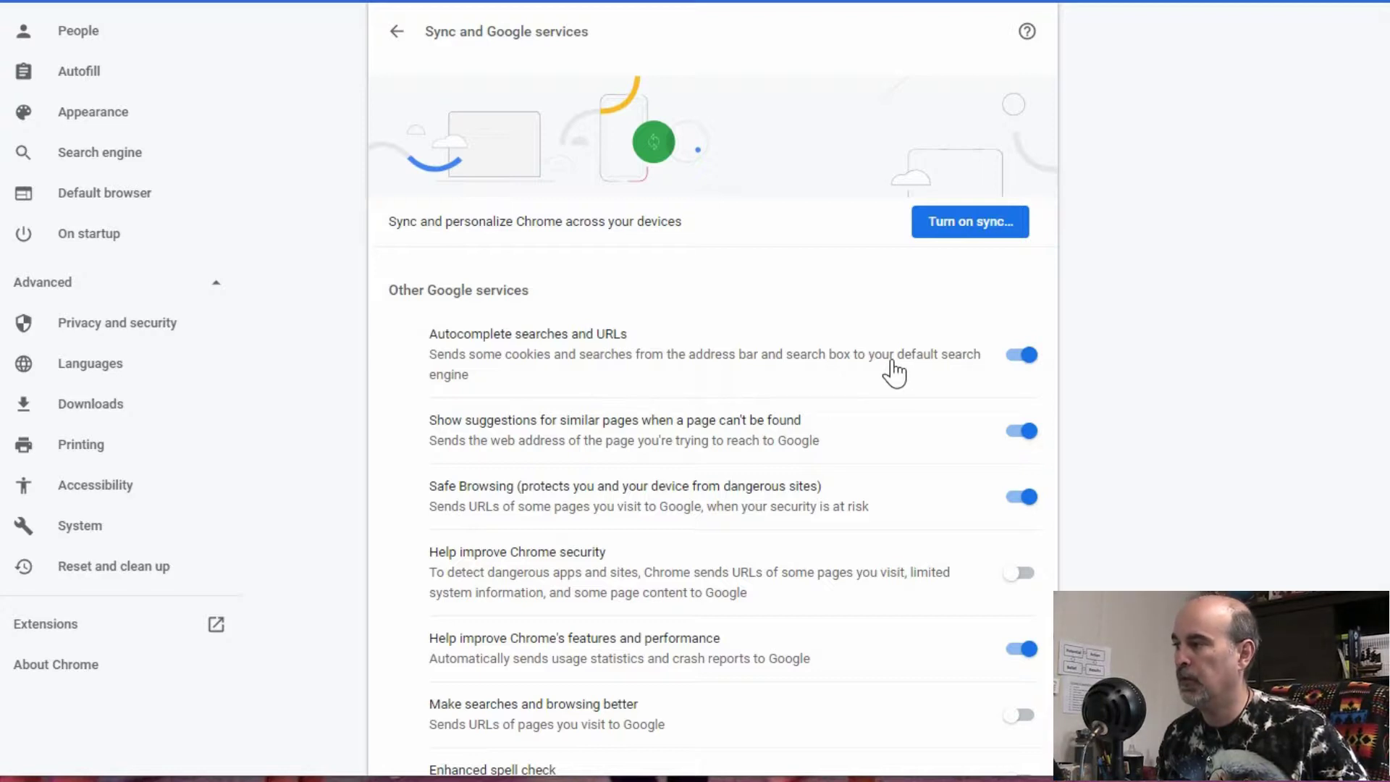
Switch off Chrome's Autocomplete searches and URLs, then test by typing 'computer'
{"action": "left_click", "coordinate": [1029, 356]}
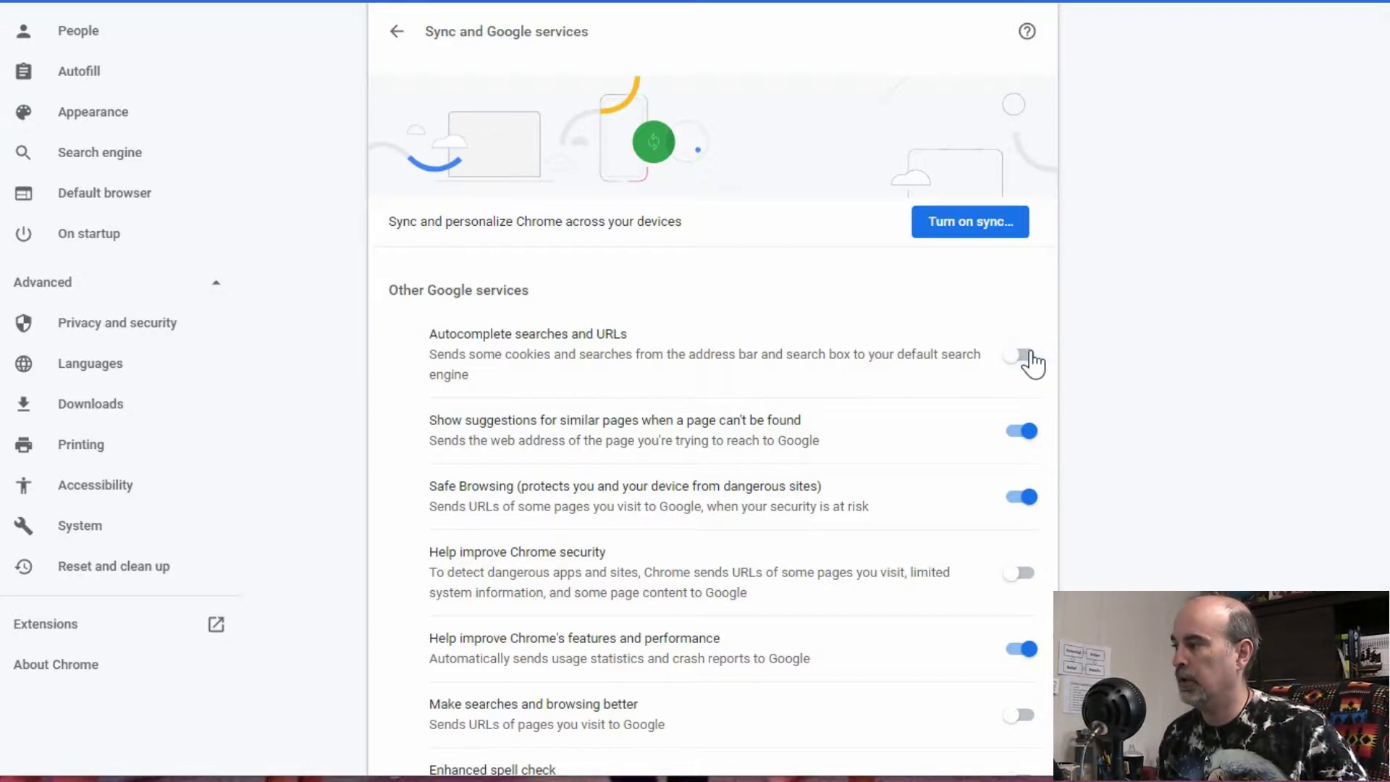
{"action": "left_click", "coordinate": [337, 64]}
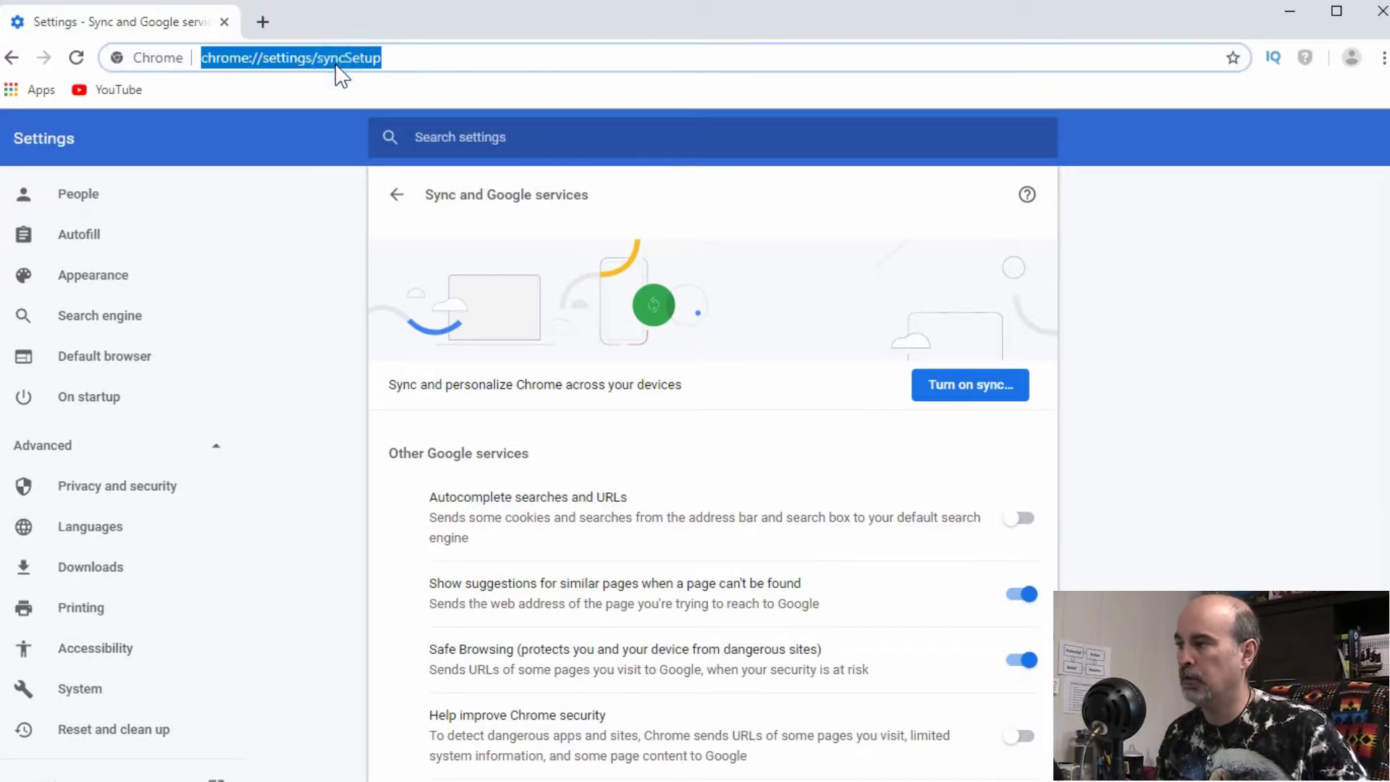
{"action": "type", "text": "com"}
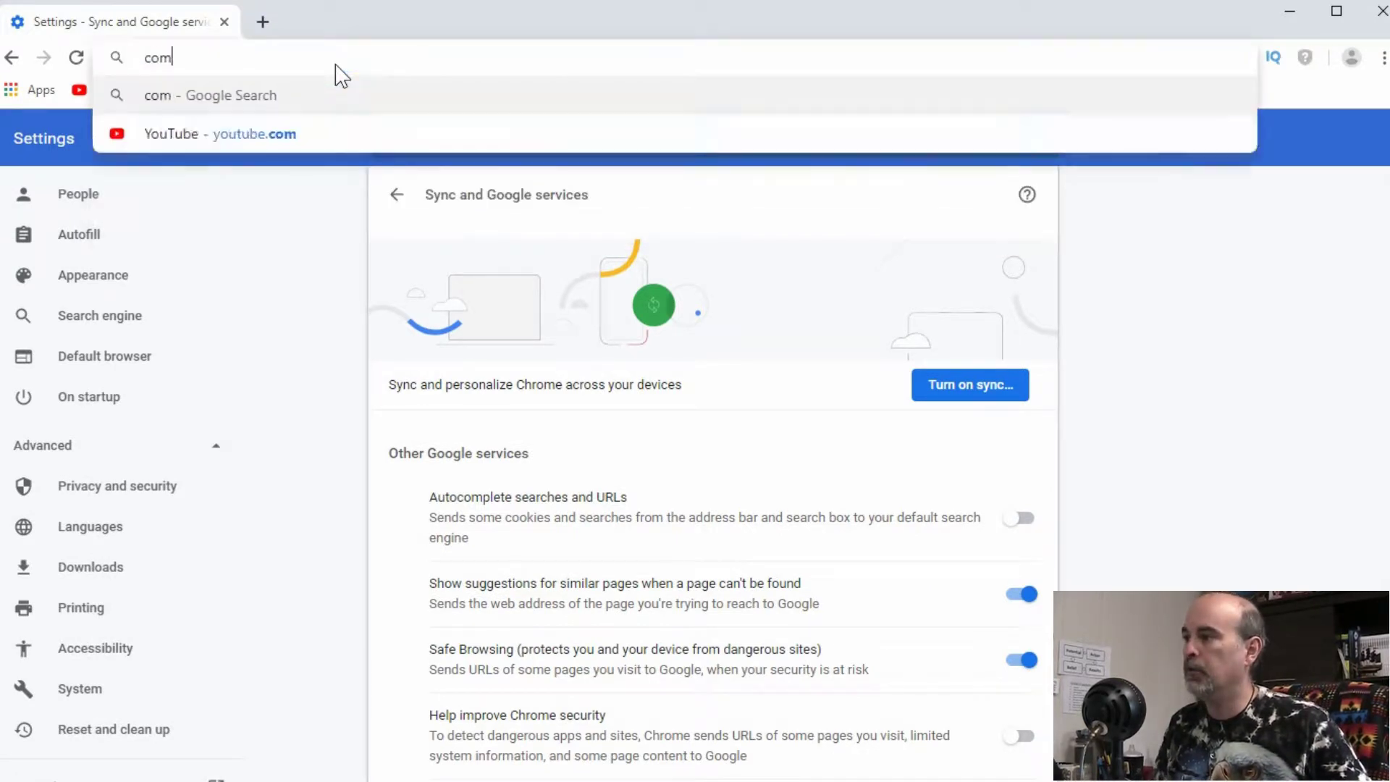
{"action": "type", "text": "puter"}
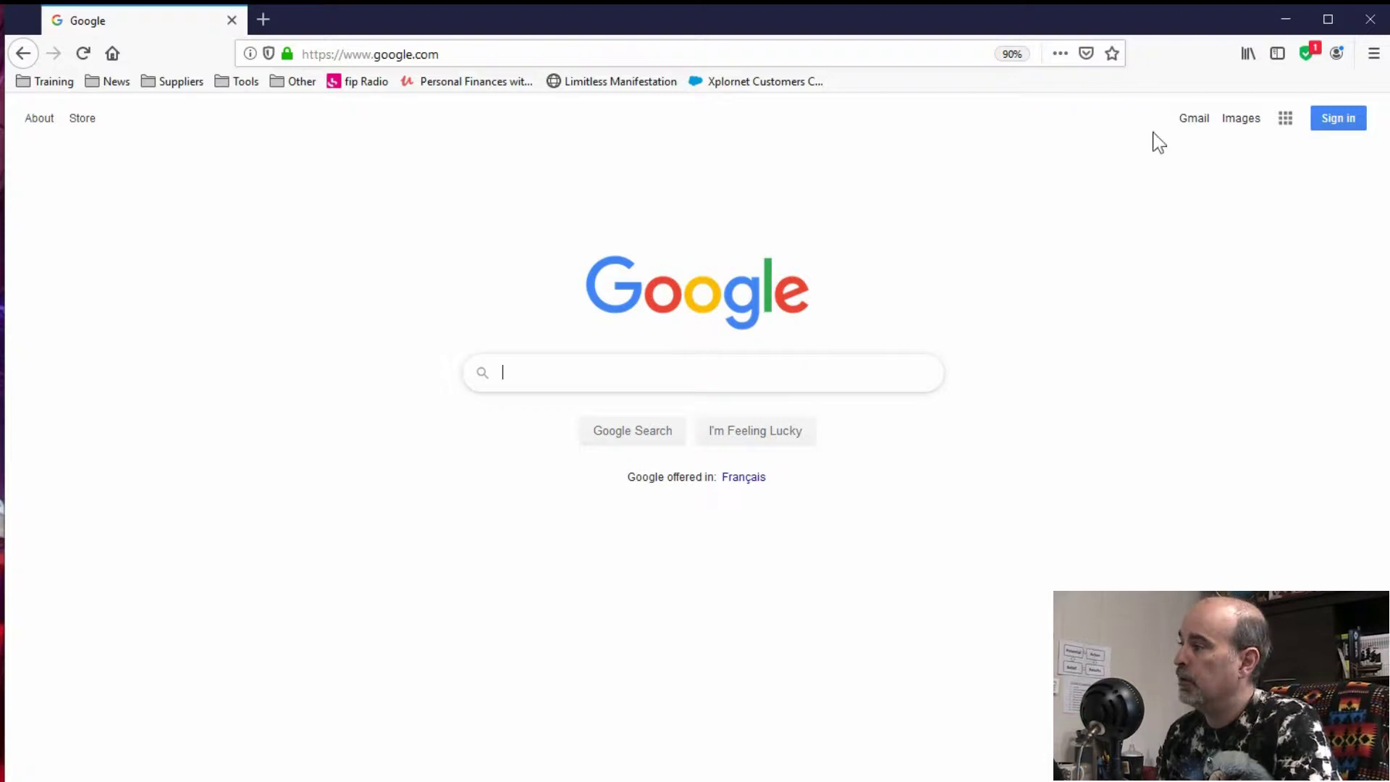
Open Firefox Options at Privacy & Security and view the History choices, leaving custom settings unchanged
{"action": "left_click", "coordinate": [1374, 53]}
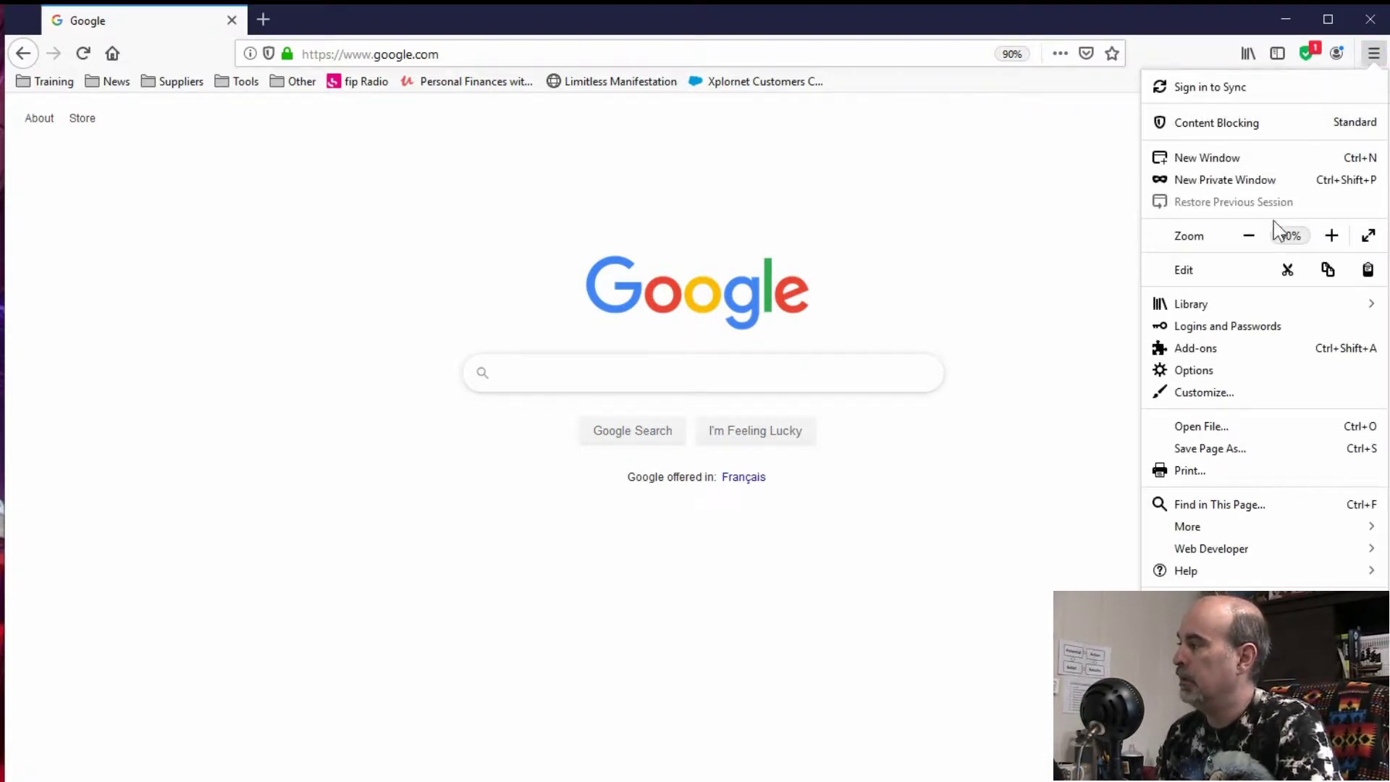
{"action": "left_click", "coordinate": [1234, 372]}
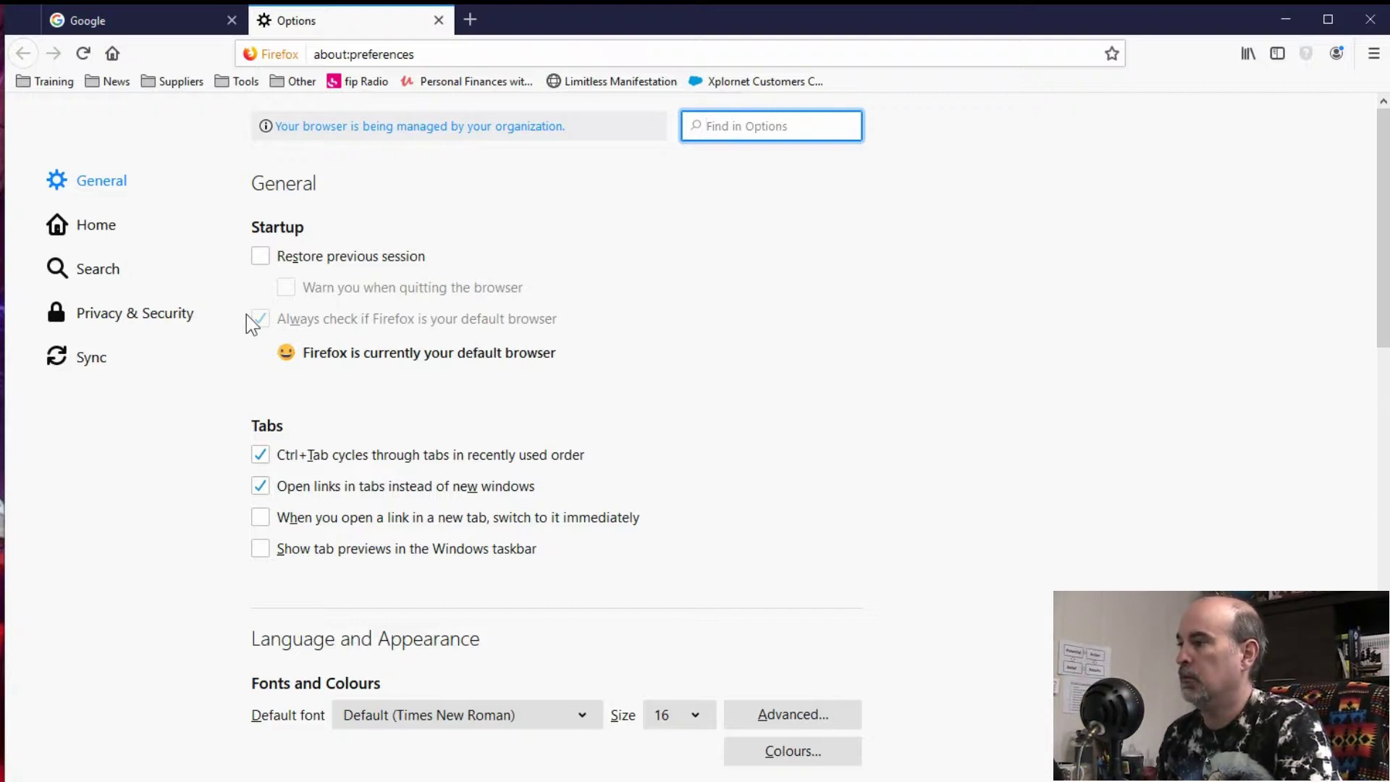
{"action": "left_click", "coordinate": [180, 313]}
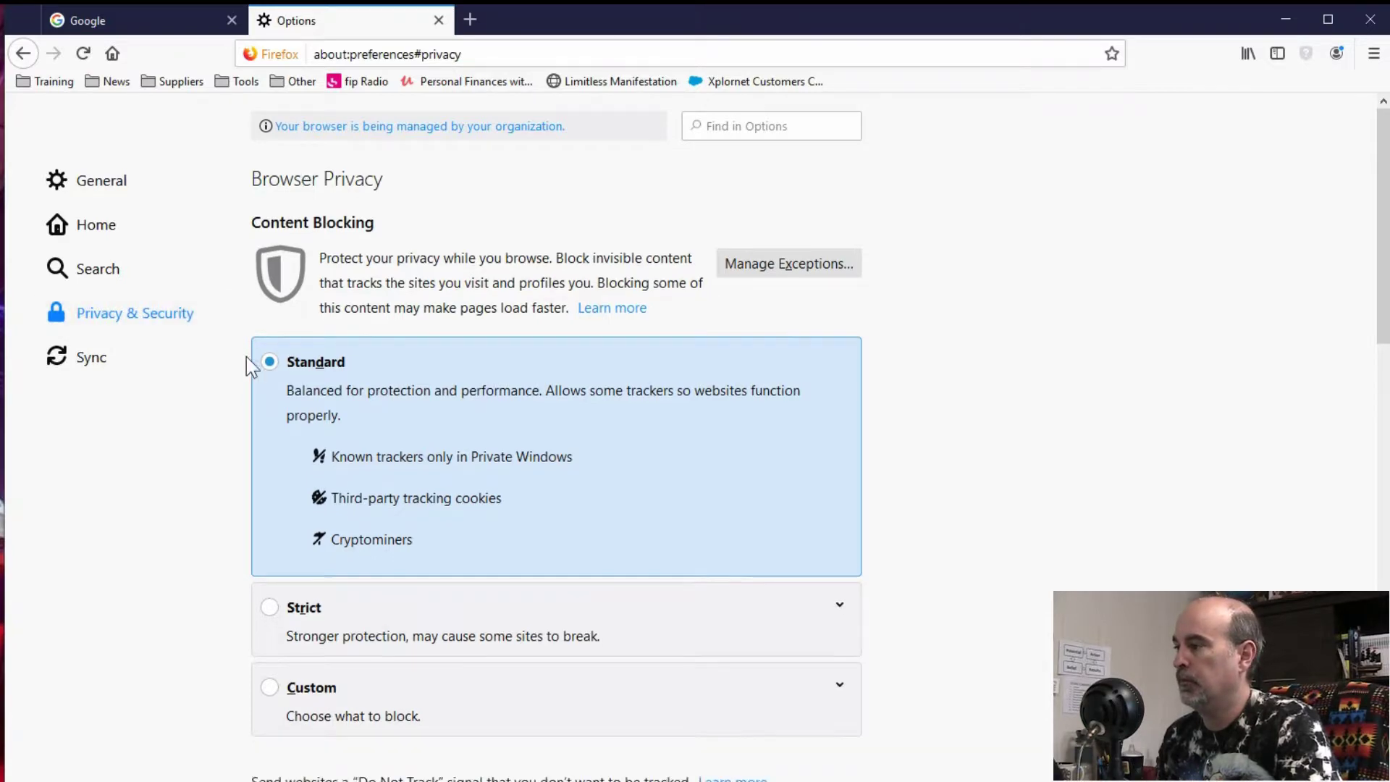
{"action": "scroll", "coordinate": [247, 357], "scroll_direction": "down", "scroll_amount": 6}
{"action": "scroll", "coordinate": [246, 362], "scroll_direction": "down", "scroll_amount": 4}
{"action": "scroll", "coordinate": [246, 363], "scroll_direction": "up", "scroll_amount": 3}
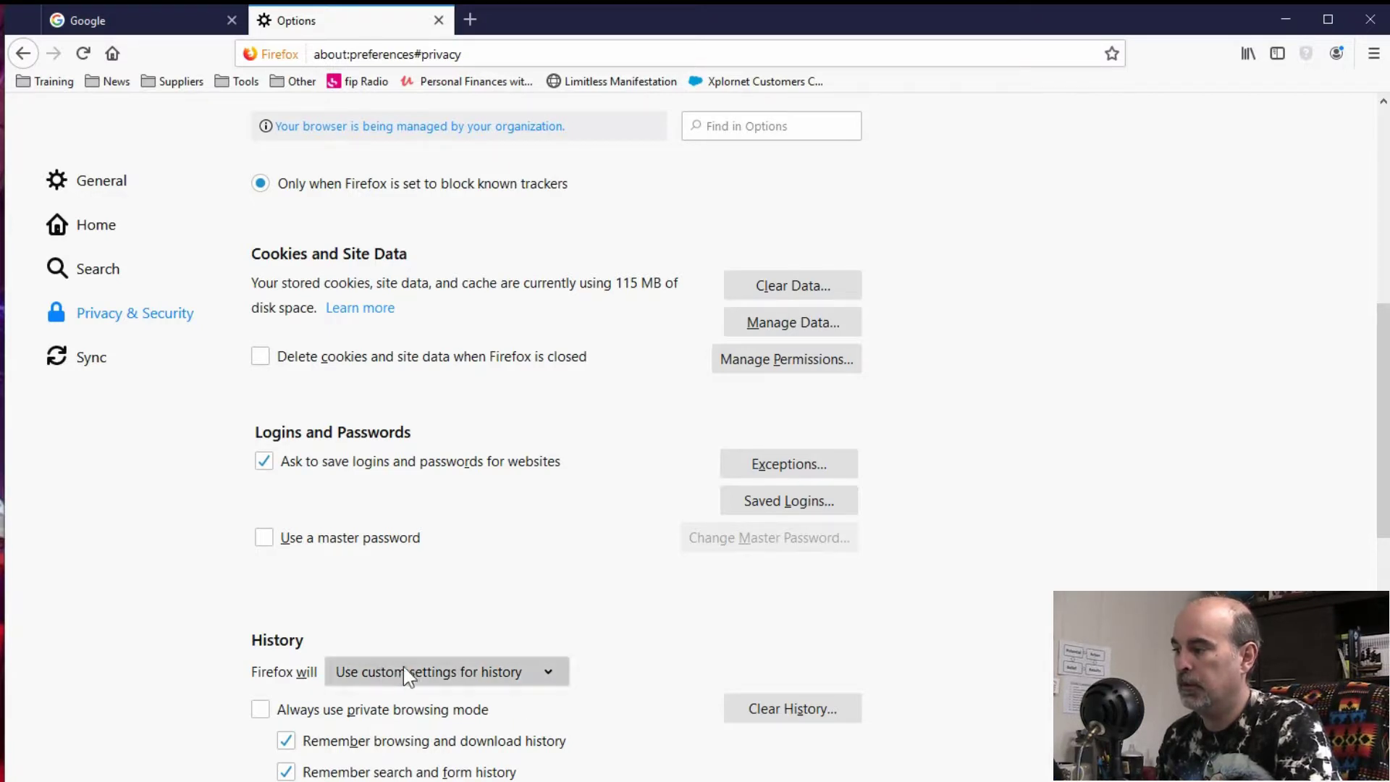
{"action": "left_click", "coordinate": [551, 675]}
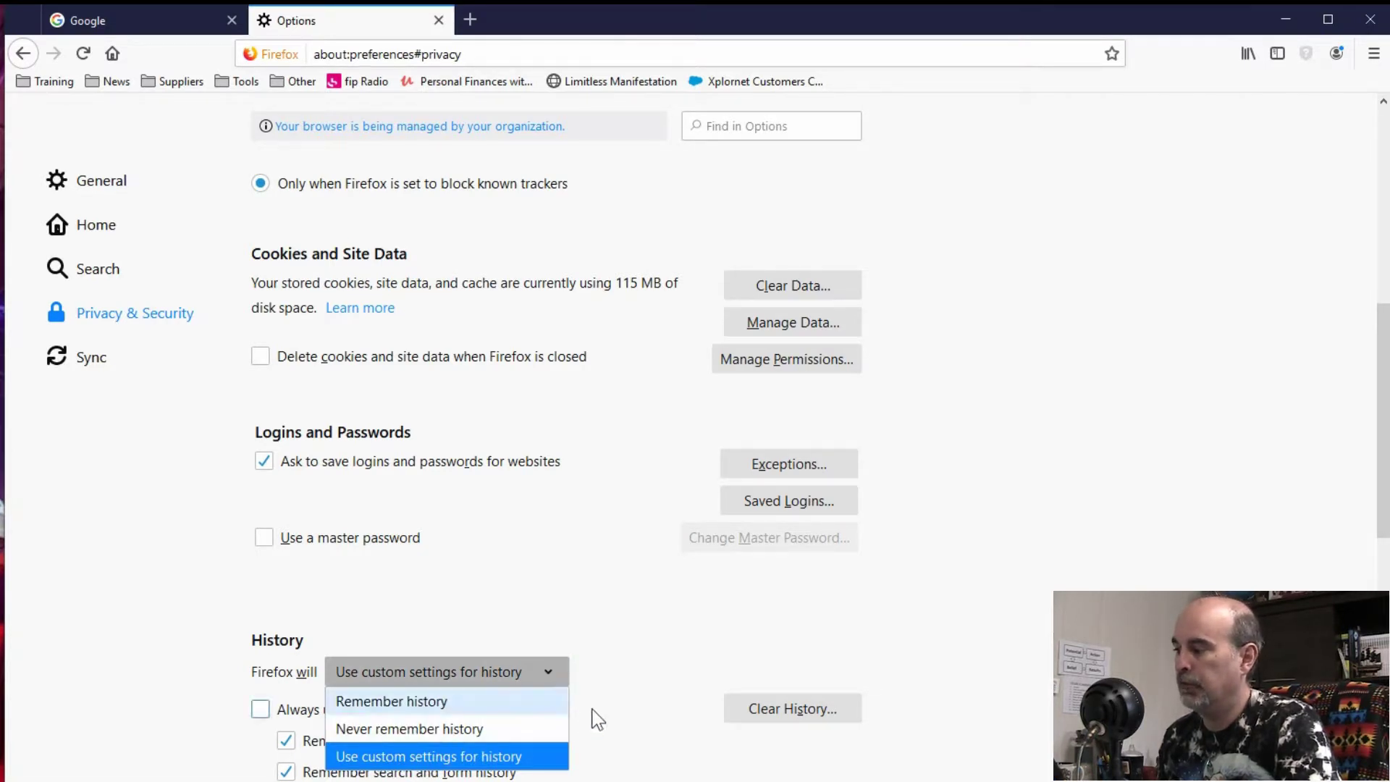
{"action": "left_click", "coordinate": [611, 659]}
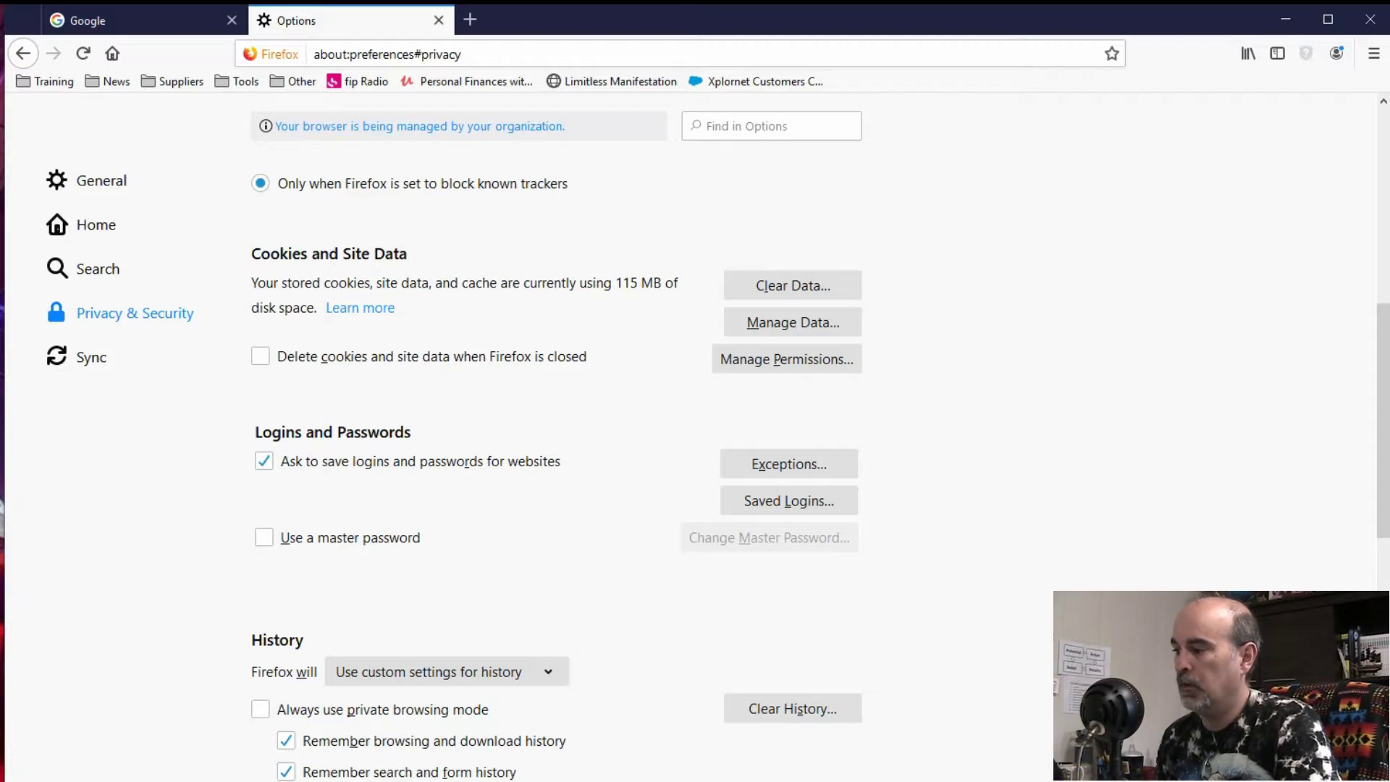
Clear all Firefox history except Active Logins, then close the Options tab
{"action": "left_click", "coordinate": [759, 702]}
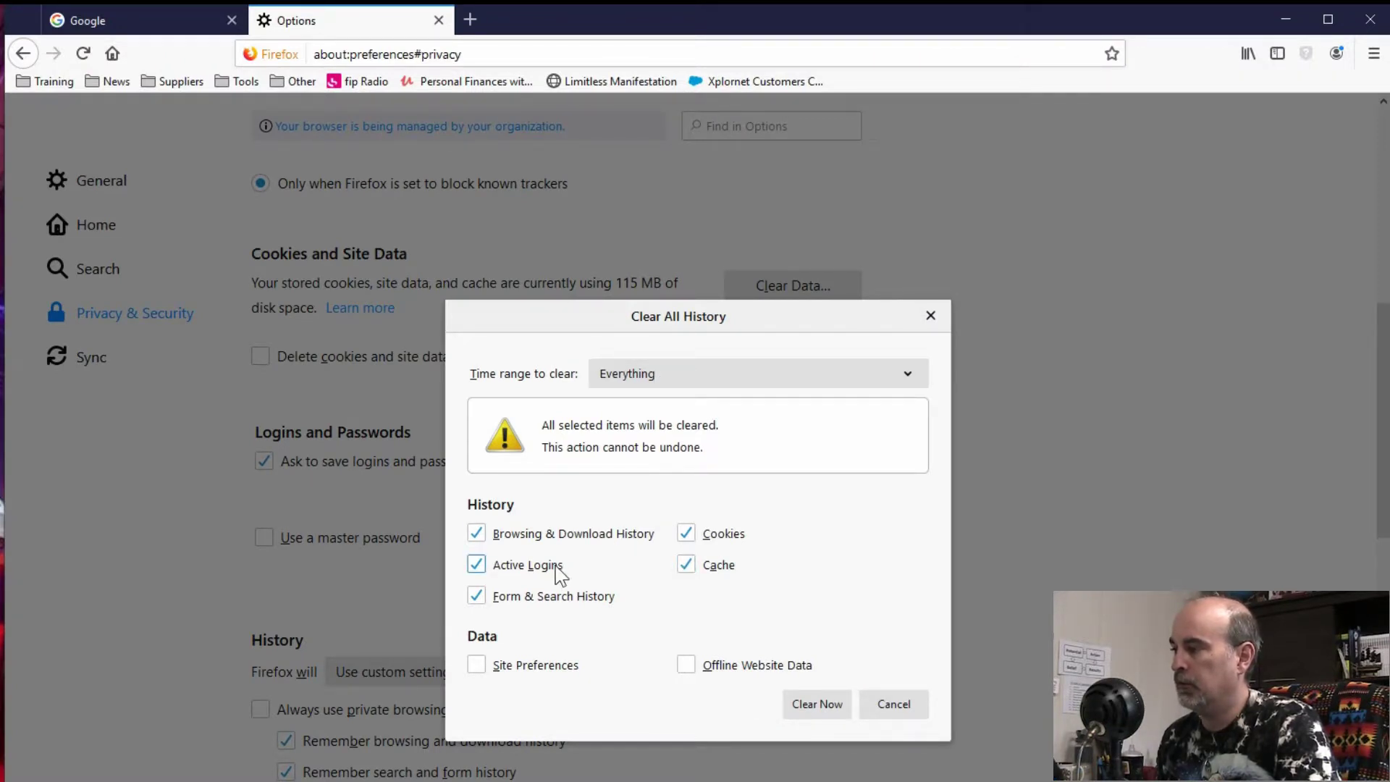
{"action": "left_click", "coordinate": [501, 571]}
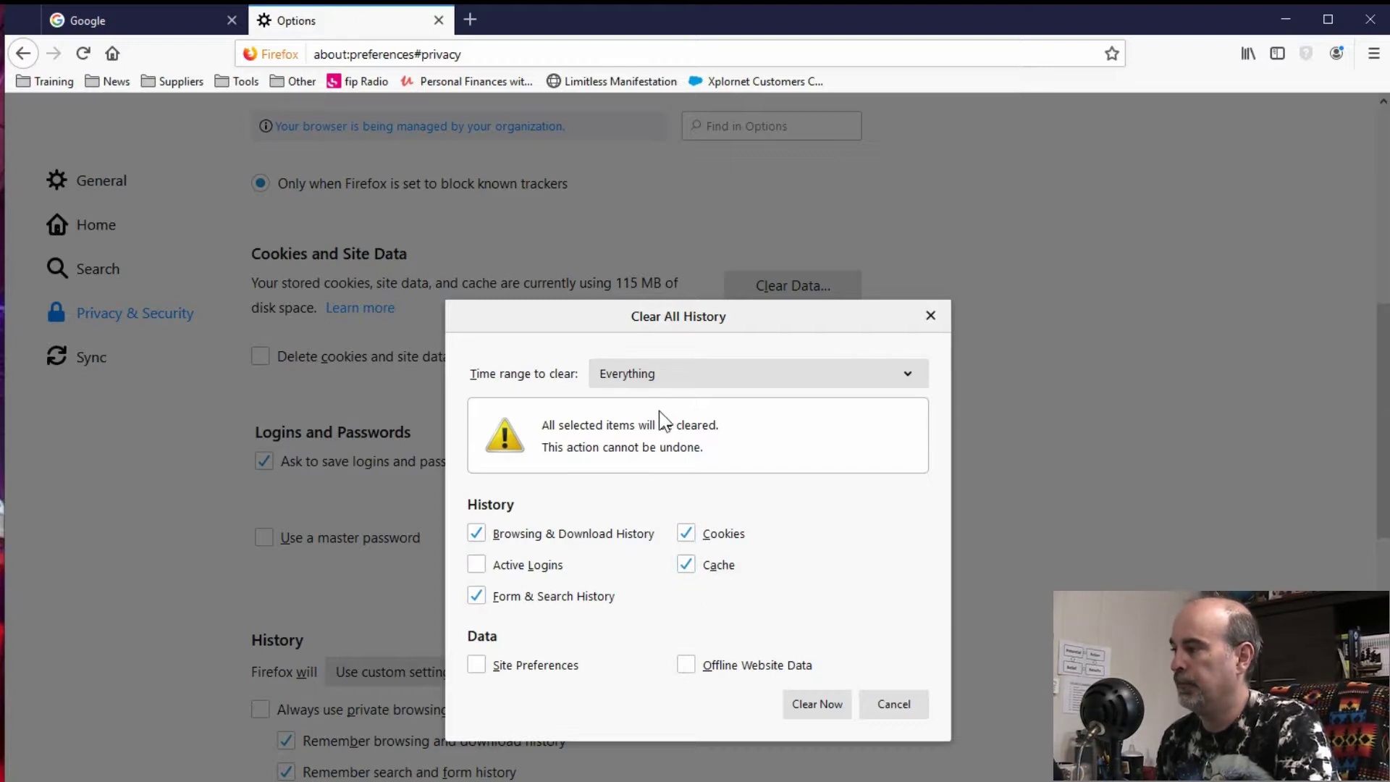
{"action": "left_click", "coordinate": [793, 711]}
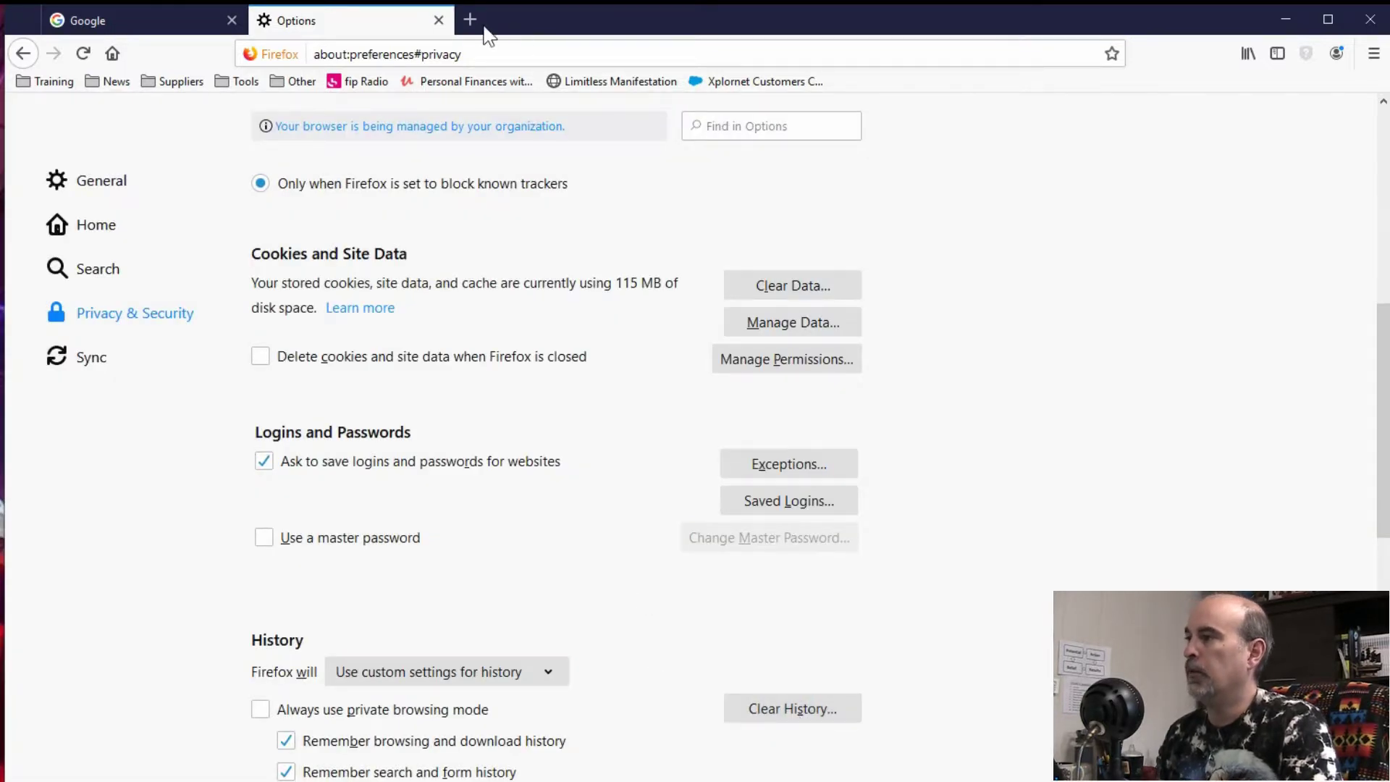
{"action": "left_click", "coordinate": [439, 20]}
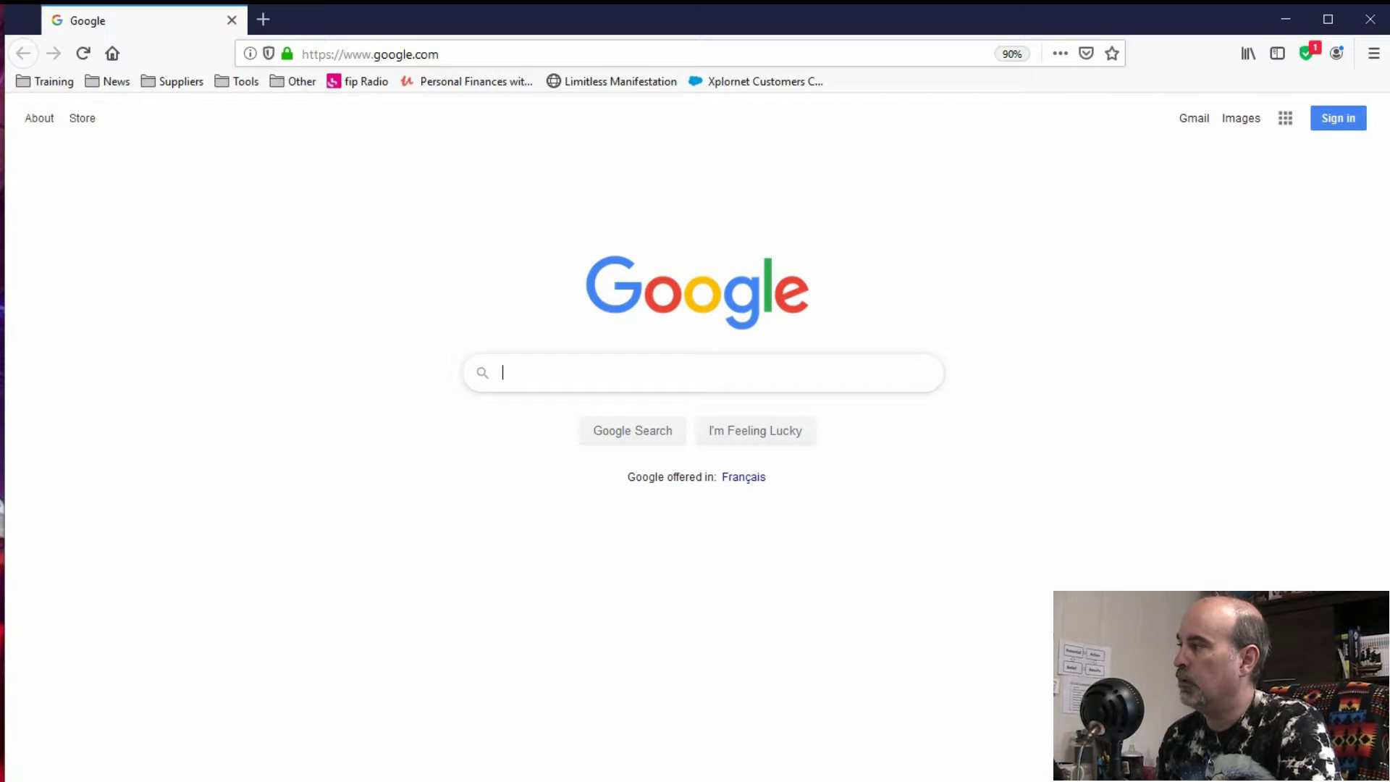
Uncheck Provide search suggestions in Firefox's Search options
{"action": "left_click", "coordinate": [1373, 53]}
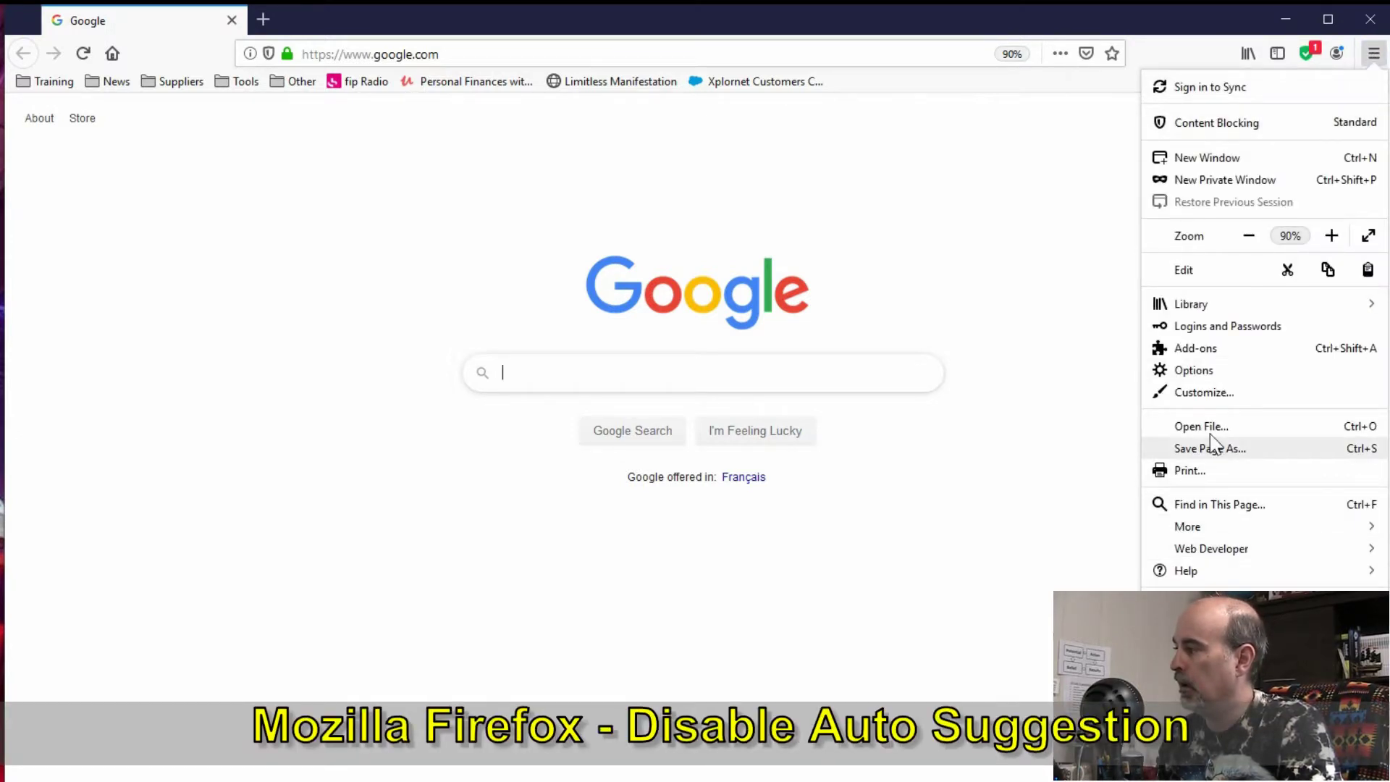
{"action": "left_click", "coordinate": [1214, 371]}
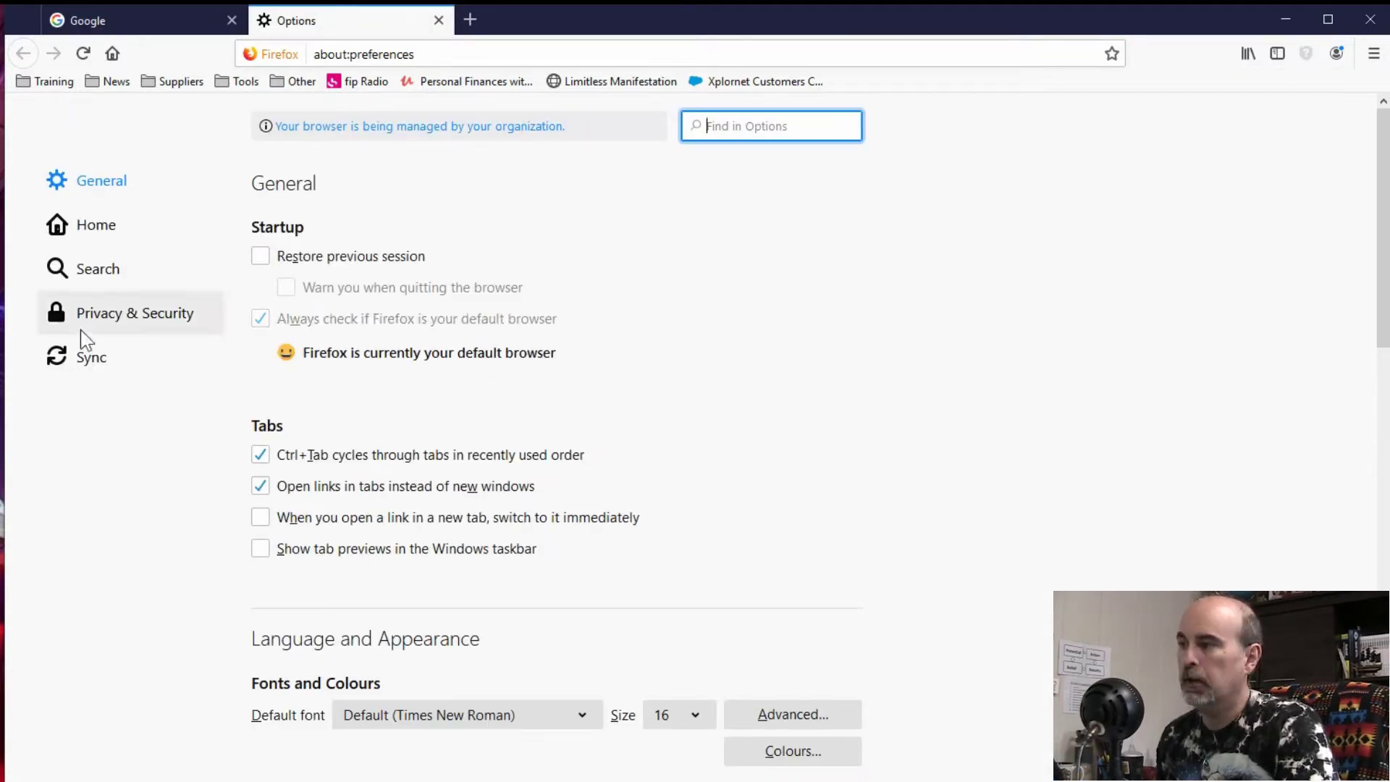
{"action": "left_click", "coordinate": [144, 269]}
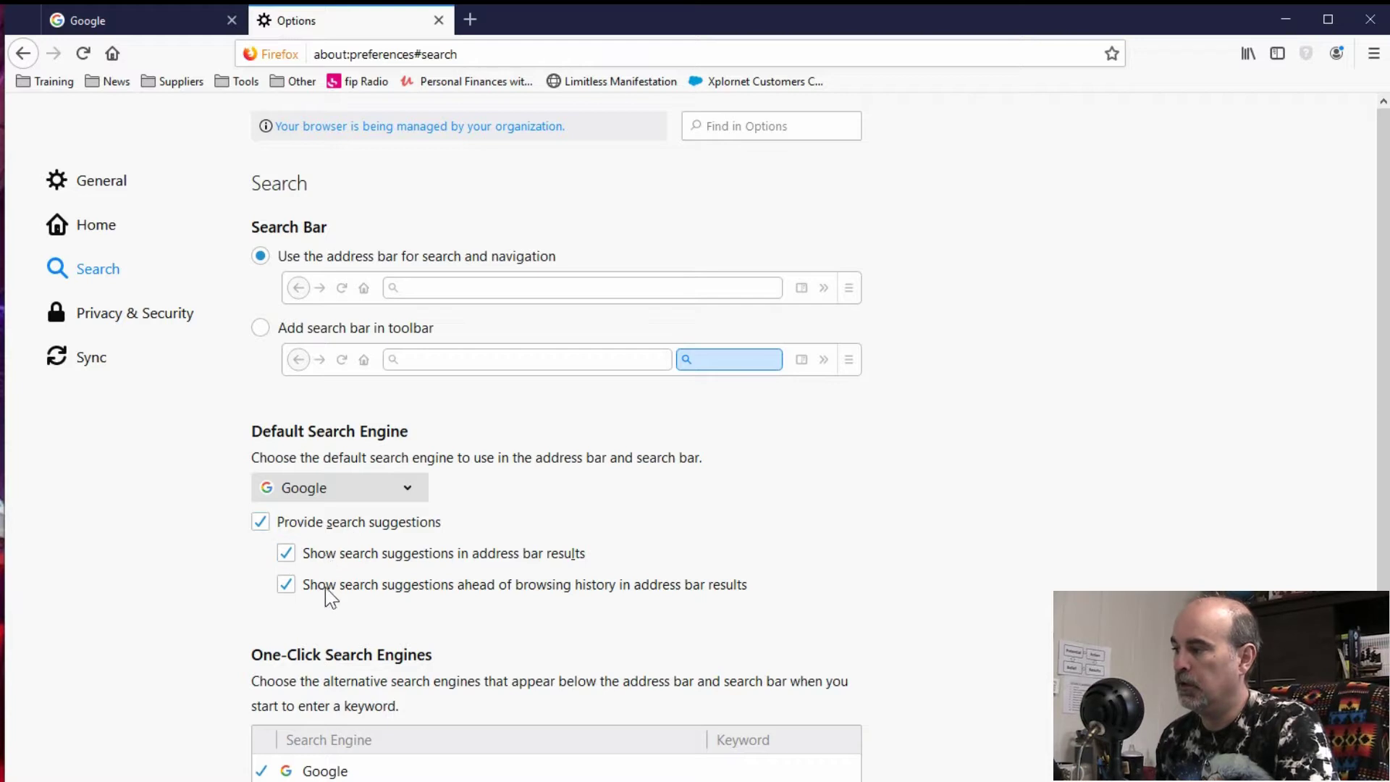
{"action": "left_click", "coordinate": [262, 527]}
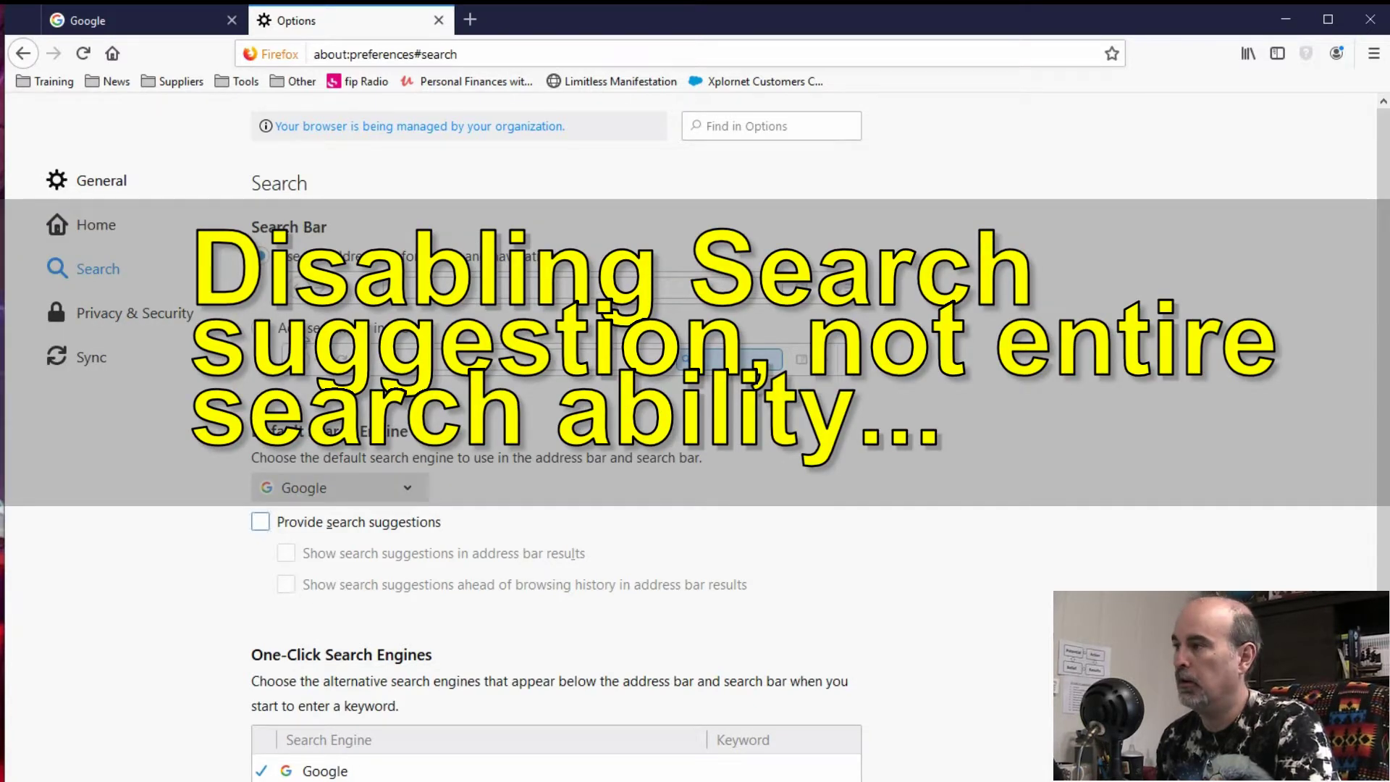
Type 'computer' in Firefox's address bar to confirm no search suggestions appear
{"action": "left_click", "coordinate": [370, 54]}
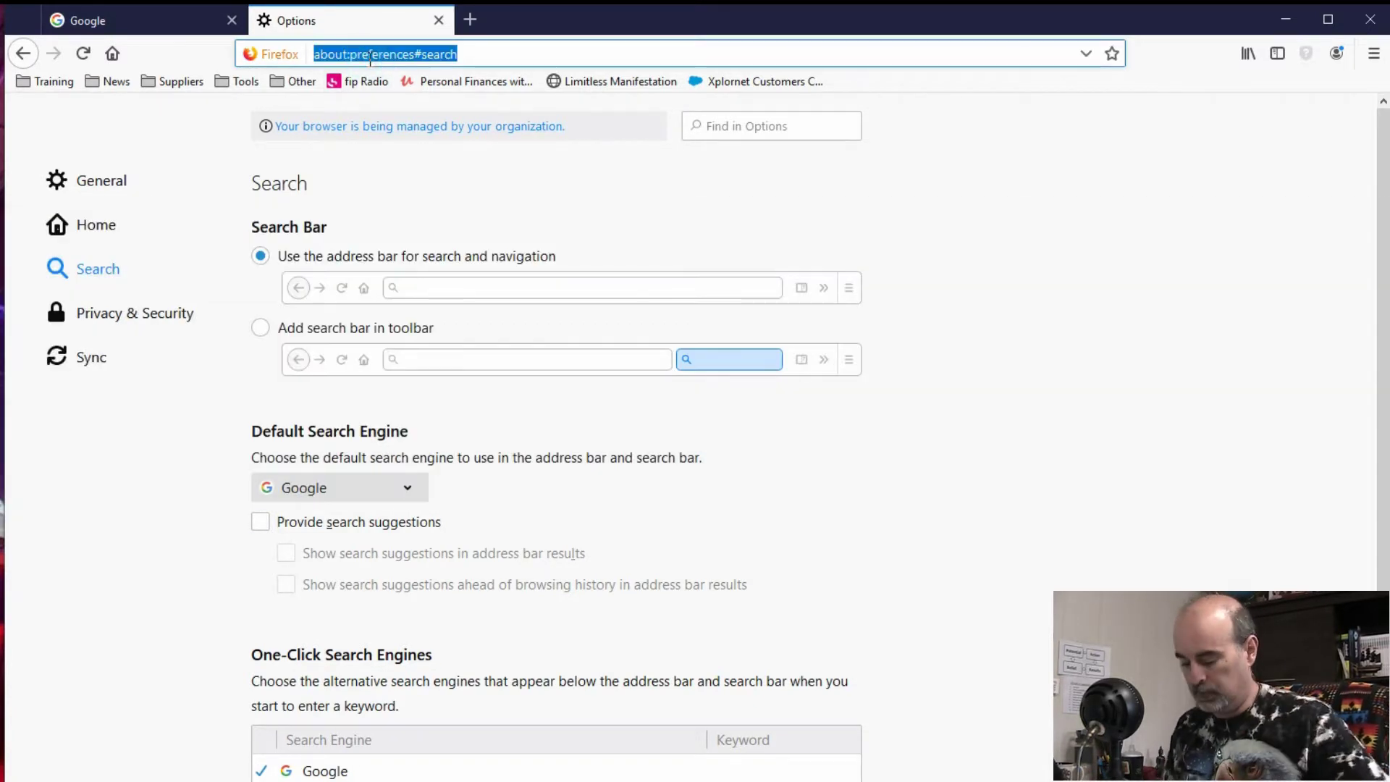
{"action": "type", "text": "computer"}
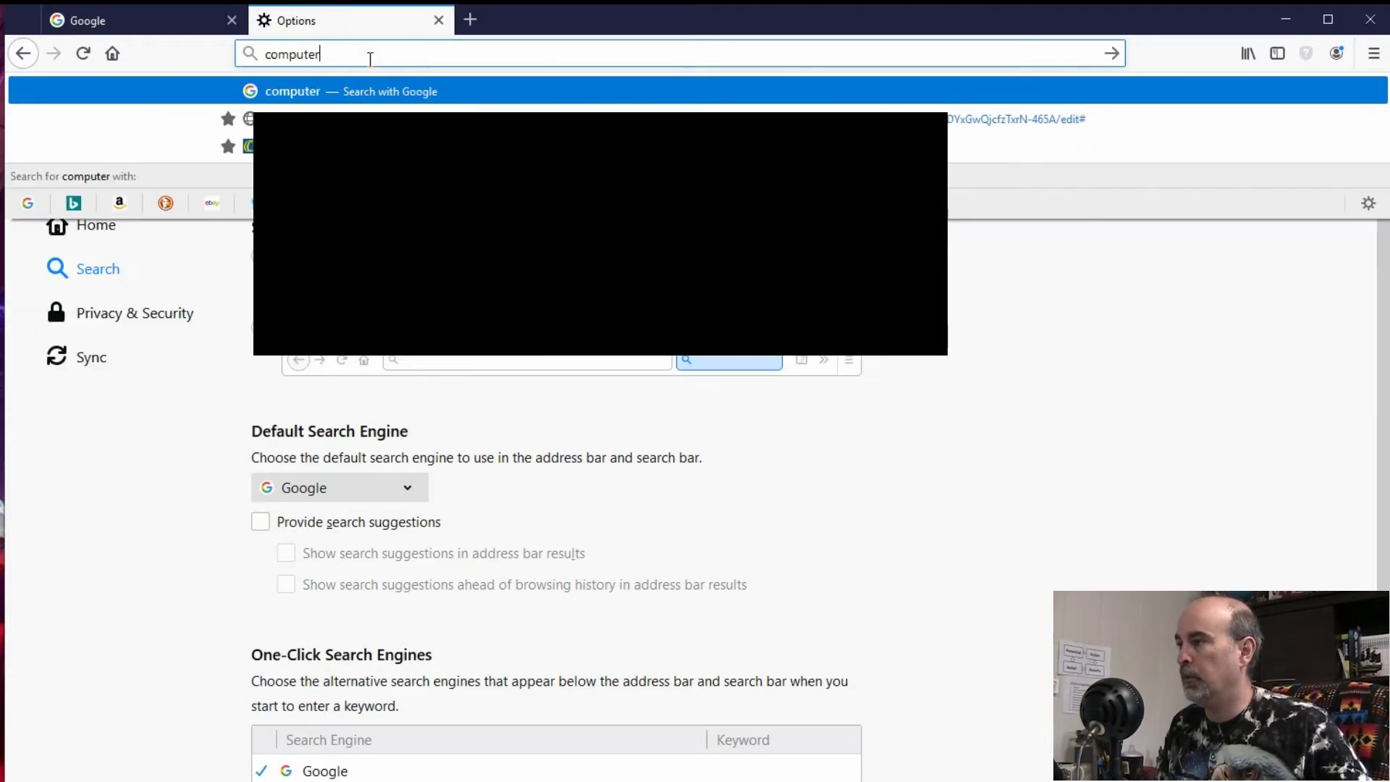